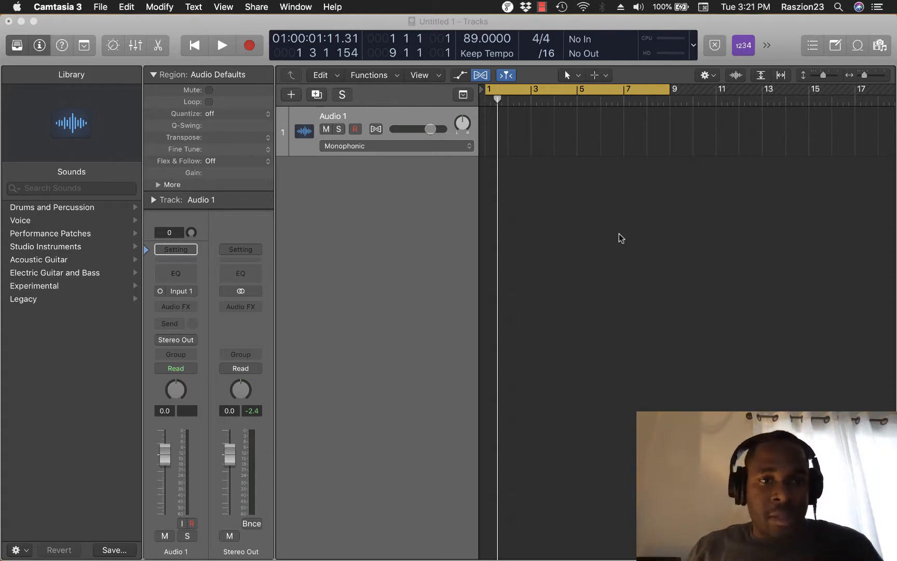
- Audition drum loop 11 83 bpm.wav from the Drum loops folder and place it at bar 1 of the first audio track
{"action": "left_click", "coordinate": [476, 72]}
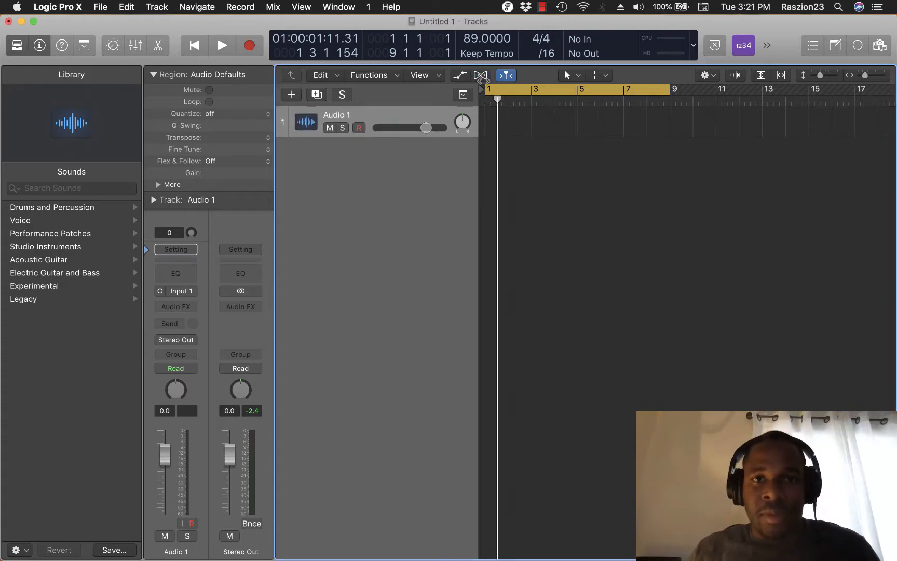
{"action": "left_click", "coordinate": [881, 47]}
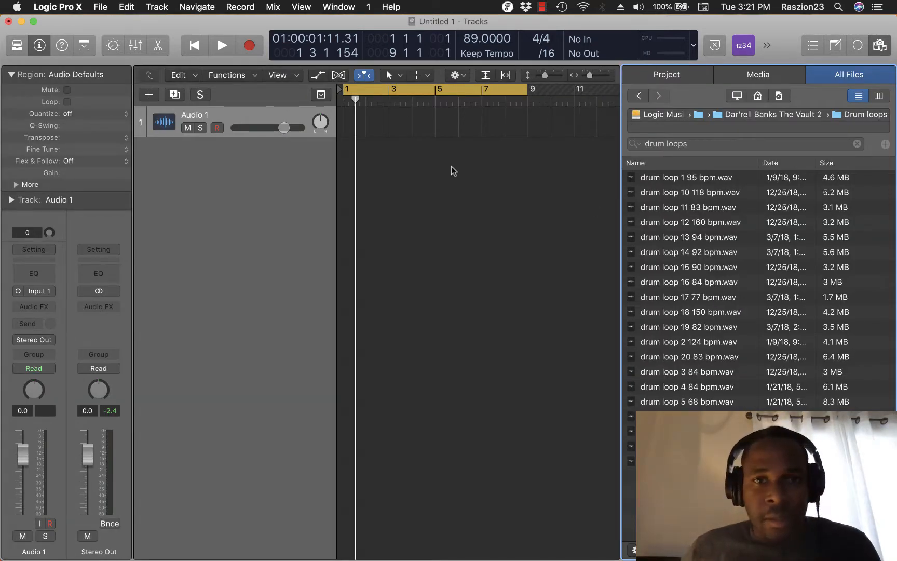
{"action": "left_click", "coordinate": [691, 207]}
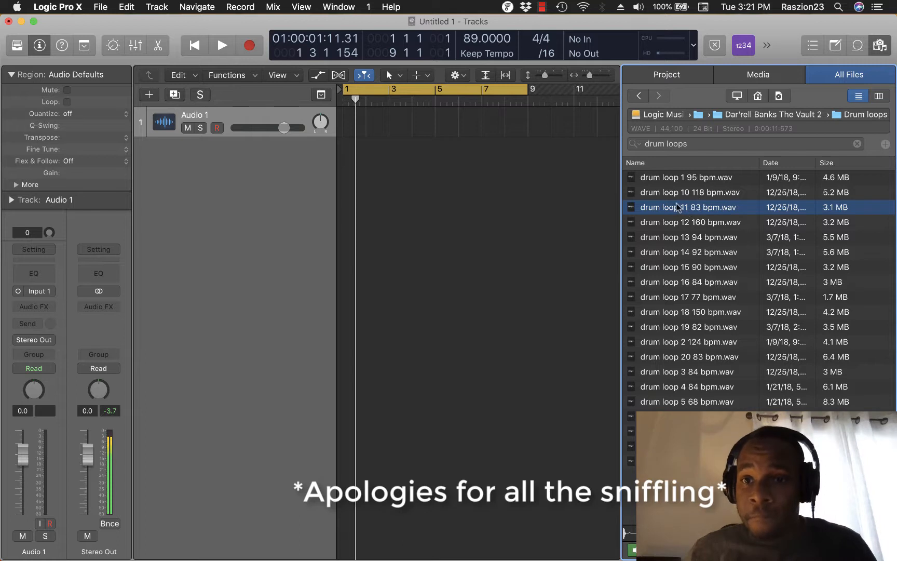
{"action": "left_click_drag", "start_coordinate": [673, 213], "coordinate": [344, 124]}
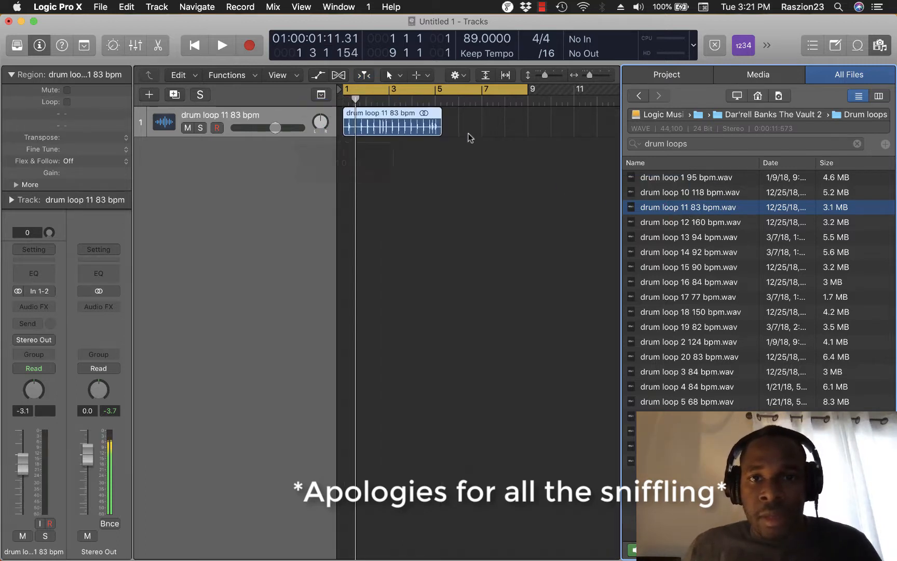
- Preview files in the Music loops folder and place Back Again 66 bpm.wav at bar 1 on a new track below the drum loop
{"action": "left_click", "coordinate": [746, 115]}
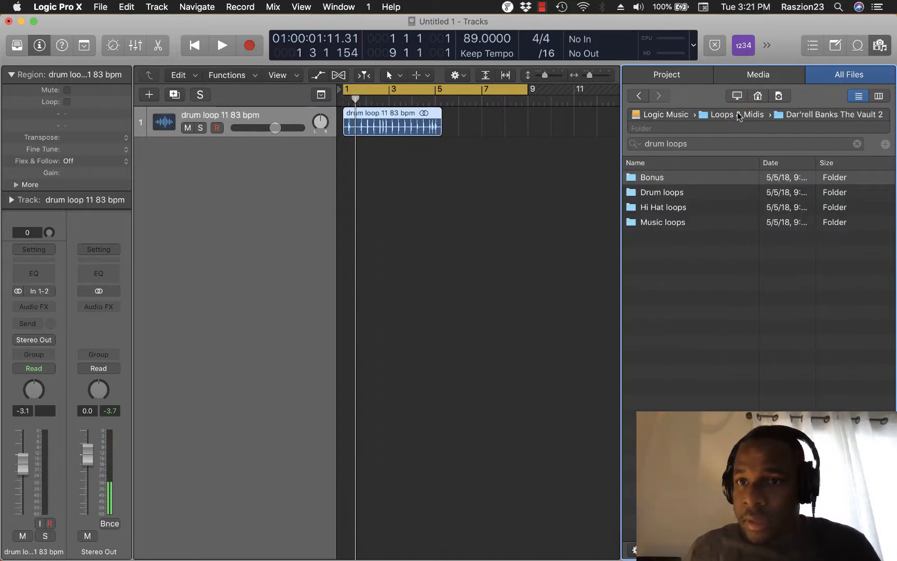
{"action": "double_click", "coordinate": [675, 221]}
{"action": "left_click", "coordinate": [672, 224]}
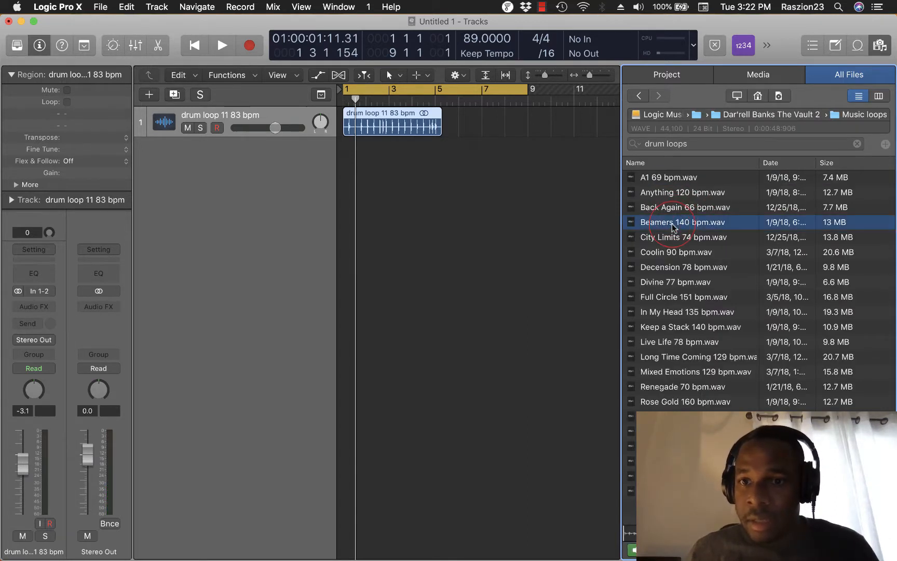
{"action": "left_click", "coordinate": [671, 209]}
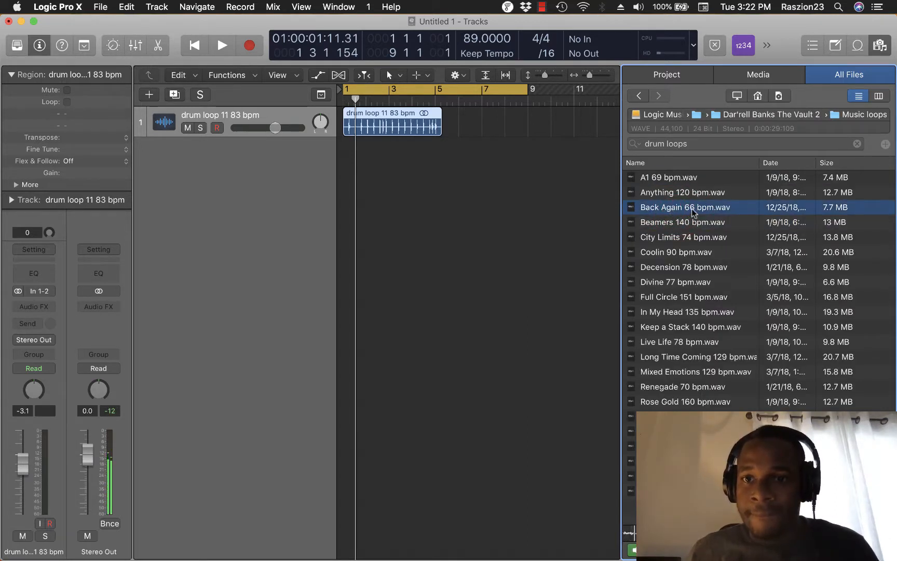
{"action": "left_click_drag", "start_coordinate": [704, 211], "coordinate": [348, 154]}
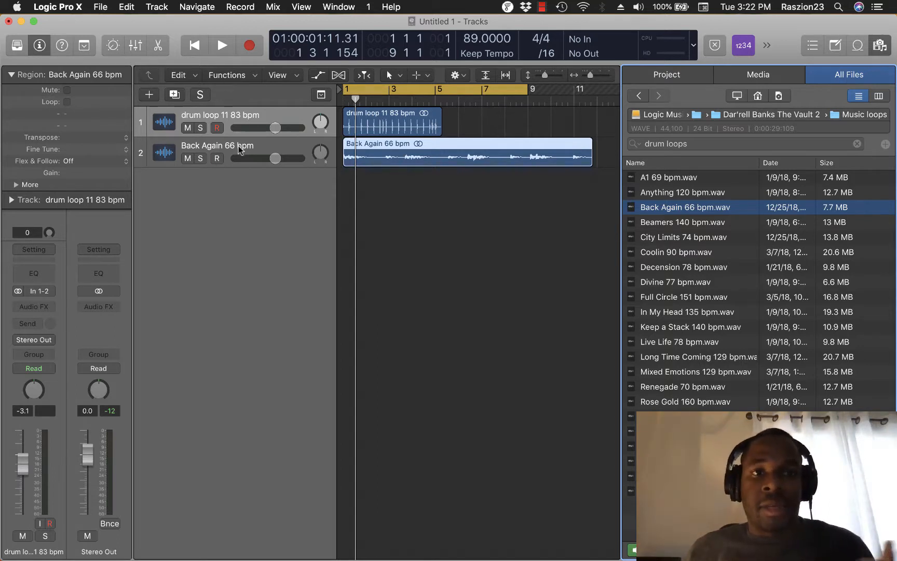
{"action": "left_click", "coordinate": [881, 51]}
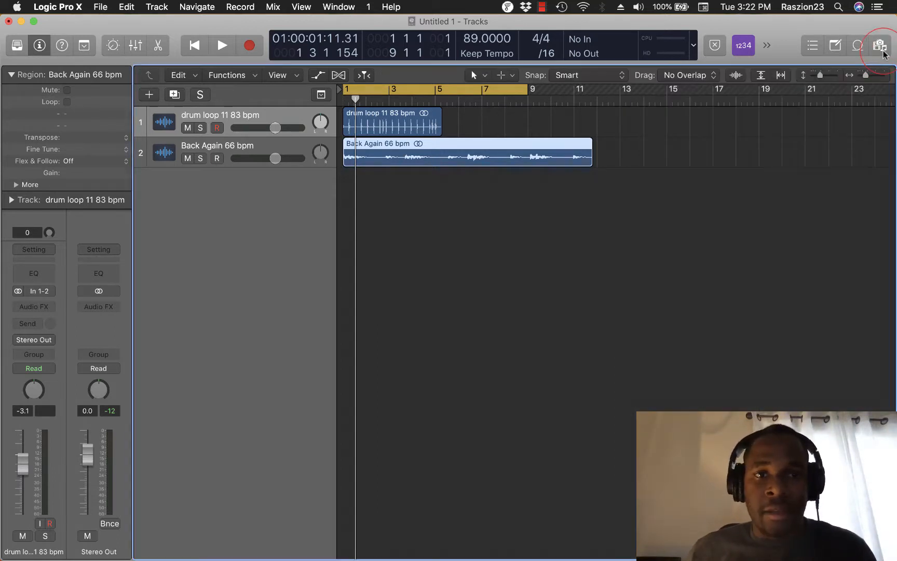
- Mute the Back Again track and enable Flex Time - Polyphonic on the drum loop track
{"action": "left_click", "coordinate": [426, 113]}
{"action": "left_click", "coordinate": [188, 158]}
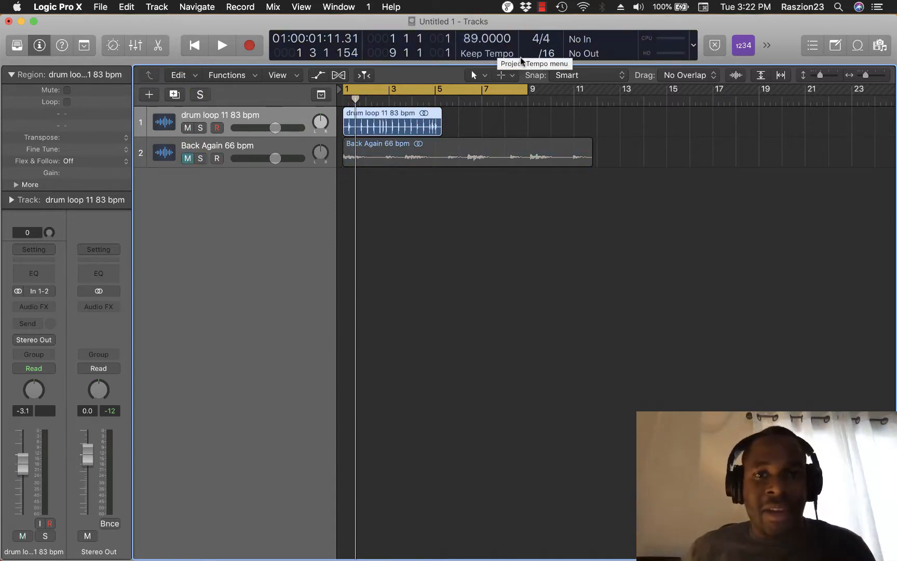
{"action": "key", "text": "super+Right"}
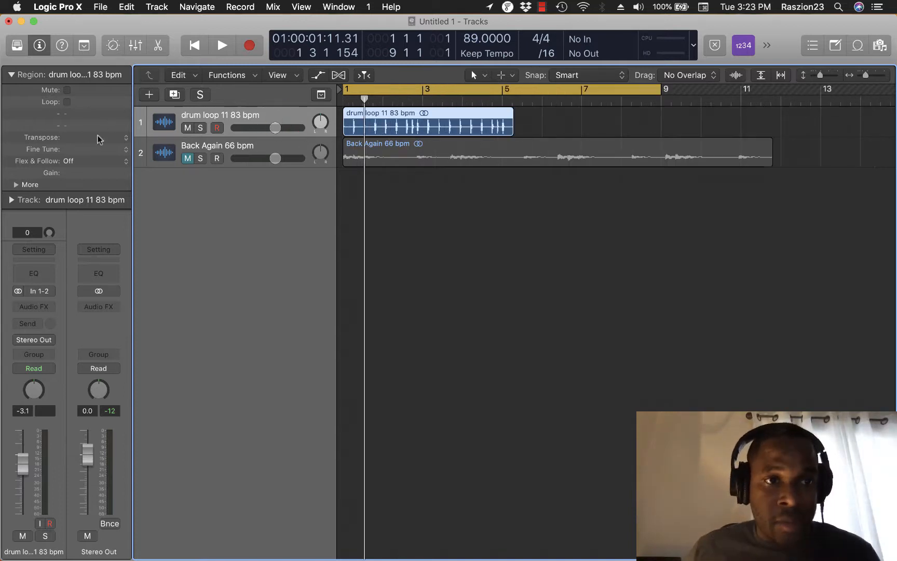
{"action": "left_click", "coordinate": [338, 76]}
{"action": "left_click", "coordinate": [251, 150]}
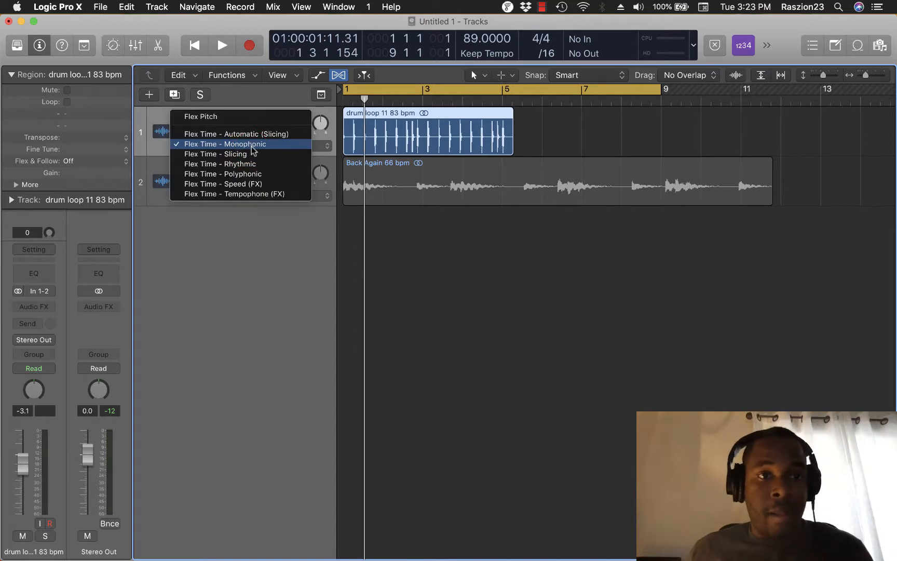
{"action": "left_click", "coordinate": [252, 175]}
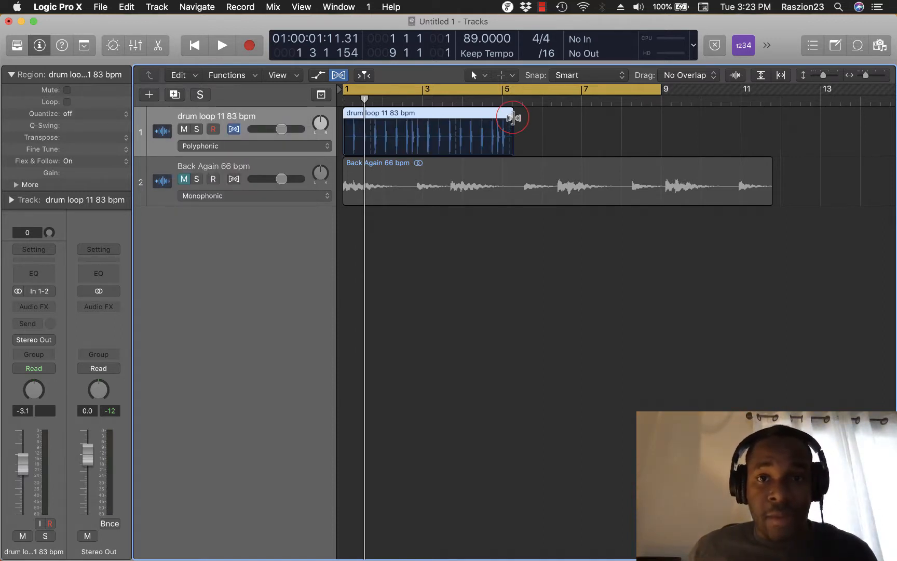
- Try time-compressing the drum loop region to end at bar 5, undo it, and play the loop at its original timing
{"action": "left_click_drag", "start_coordinate": [513, 118], "coordinate": [503, 118]}
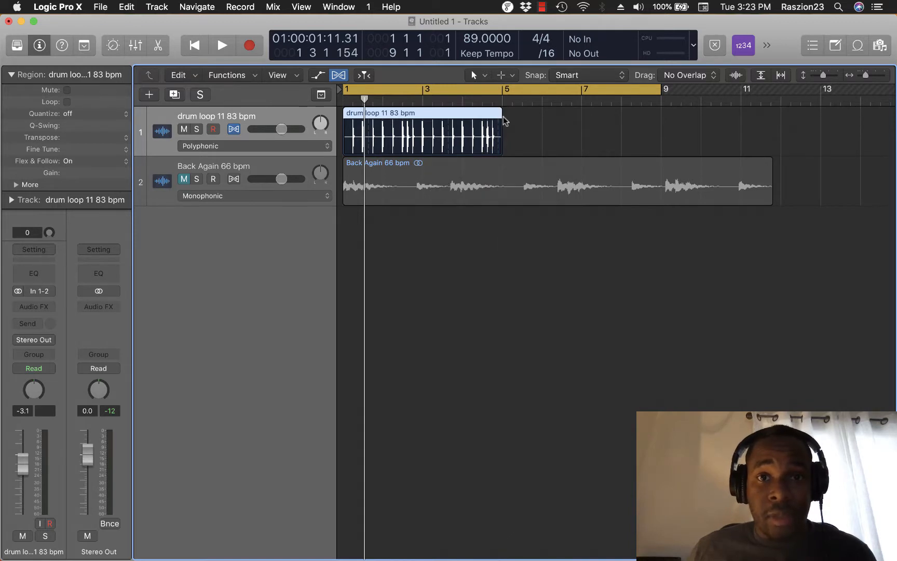
{"action": "key", "text": "super+z"}
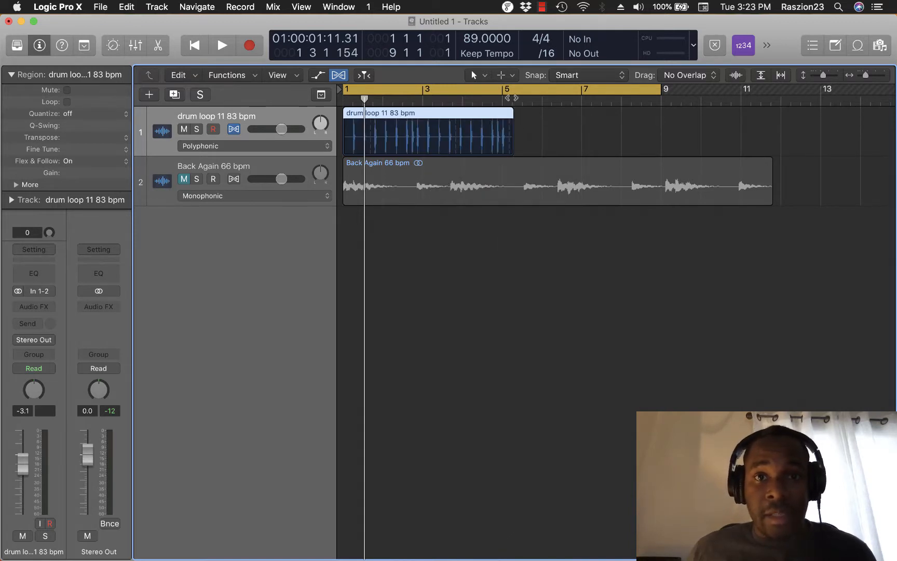
{"action": "key", "text": "space"}
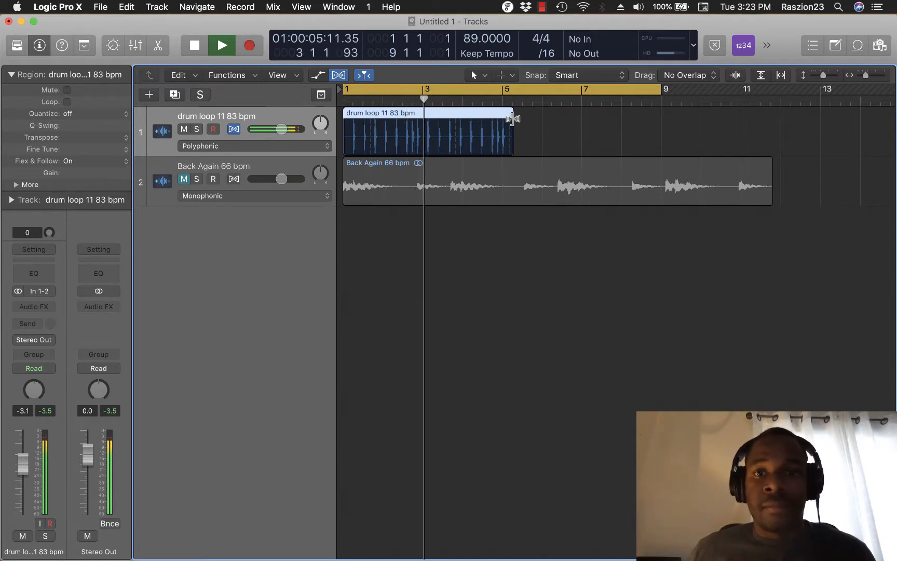
{"action": "key", "text": "space"}
- Time-compress the drum loop region to end at bar 5 and play it back from the project start
{"action": "left_click_drag", "start_coordinate": [512, 119], "coordinate": [504, 120]}
{"action": "key", "text": "Return"}
{"action": "key", "text": "space"}
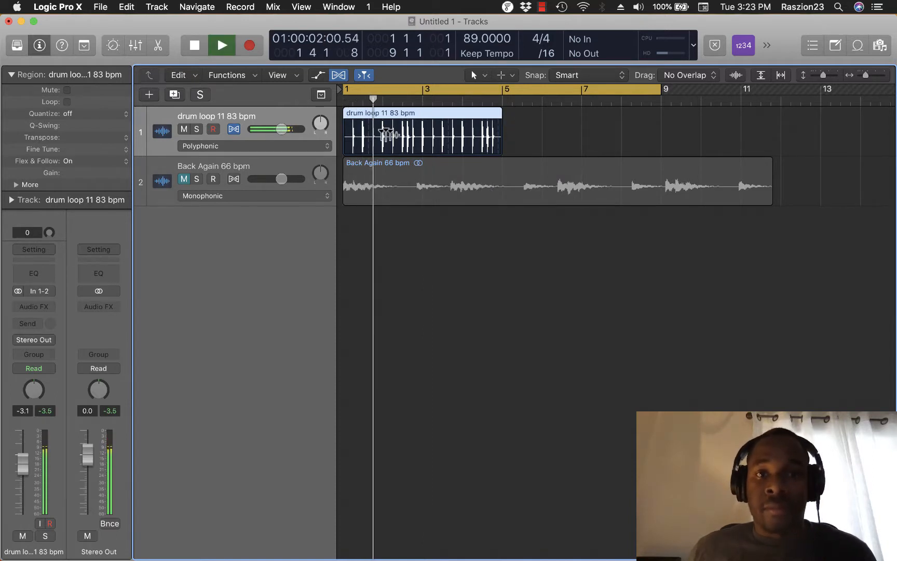
{"action": "key", "text": "space"}
- Set the drum loop region's Flex & Follow to On + Align Bars and Beats and play it briefly
{"action": "left_click", "coordinate": [61, 159]}
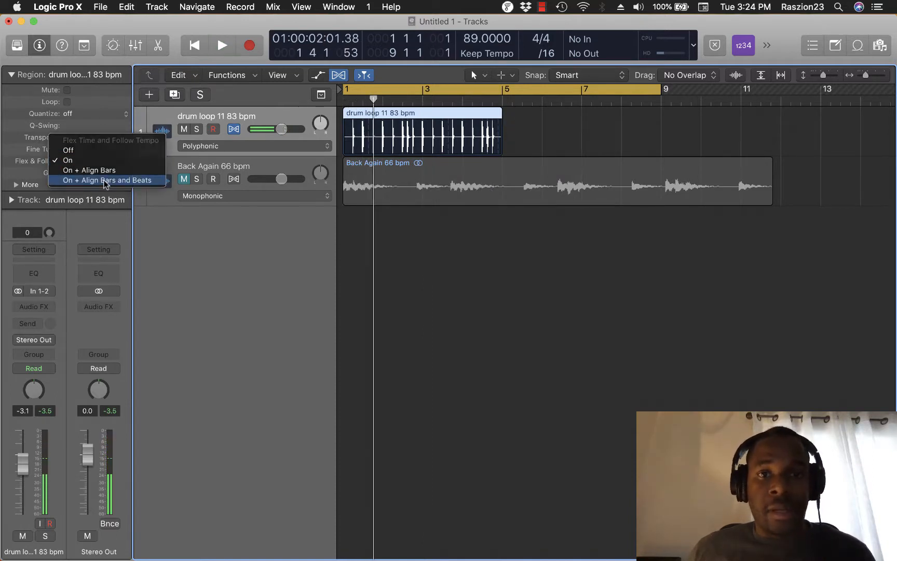
{"action": "left_click", "coordinate": [106, 181]}
{"action": "key", "text": "space"}
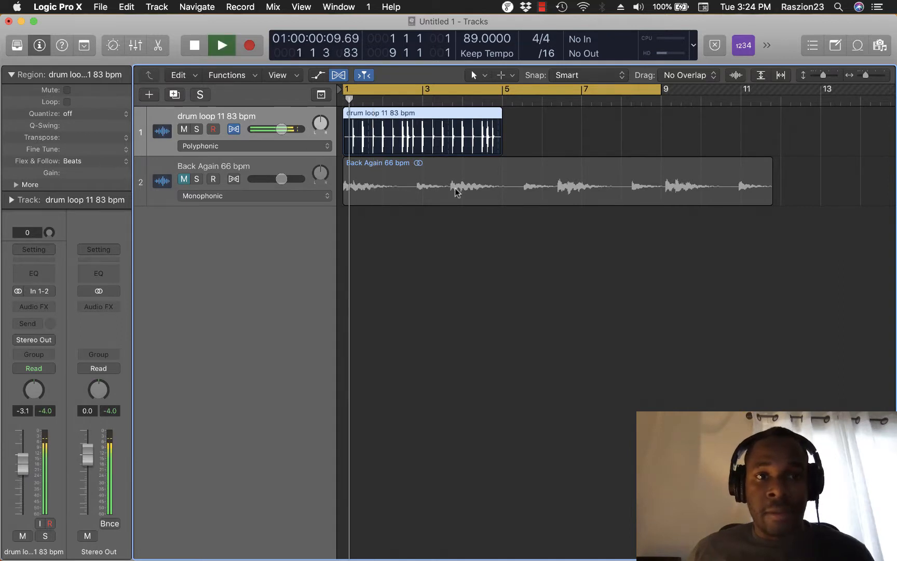
{"action": "key", "text": "space"}
- Enable Flex Time - Polyphonic on the Back Again track and unmute it
{"action": "left_click", "coordinate": [304, 162]}
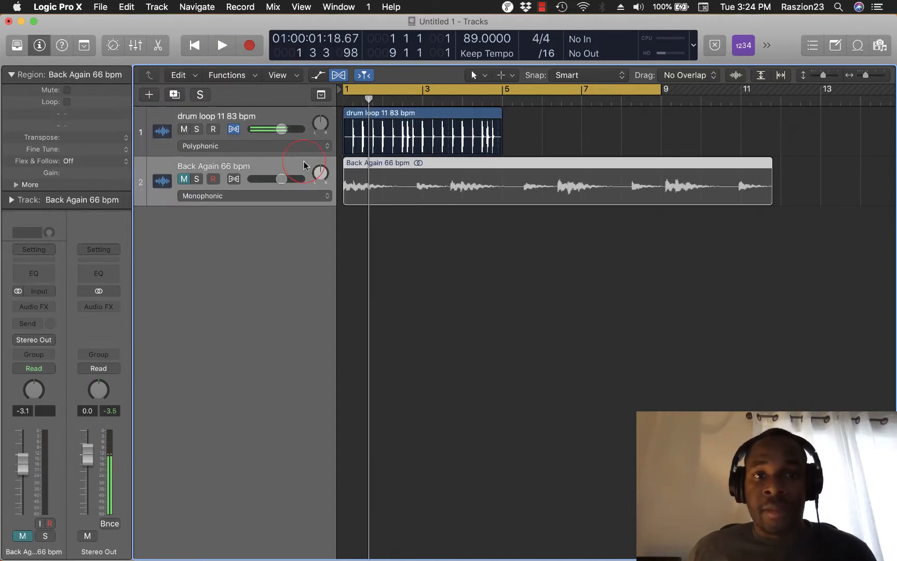
{"action": "left_click", "coordinate": [234, 179]}
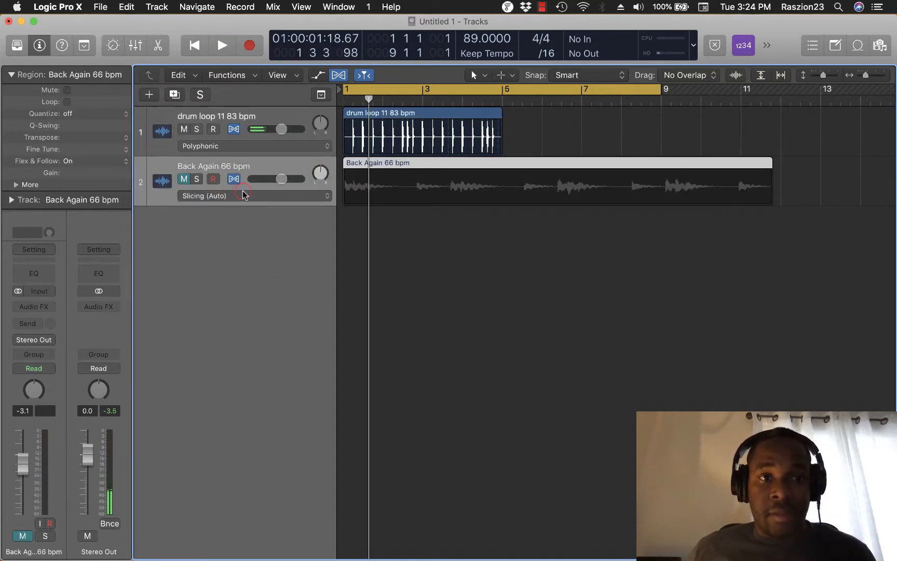
{"action": "left_click", "coordinate": [243, 194]}
{"action": "left_click", "coordinate": [254, 239]}
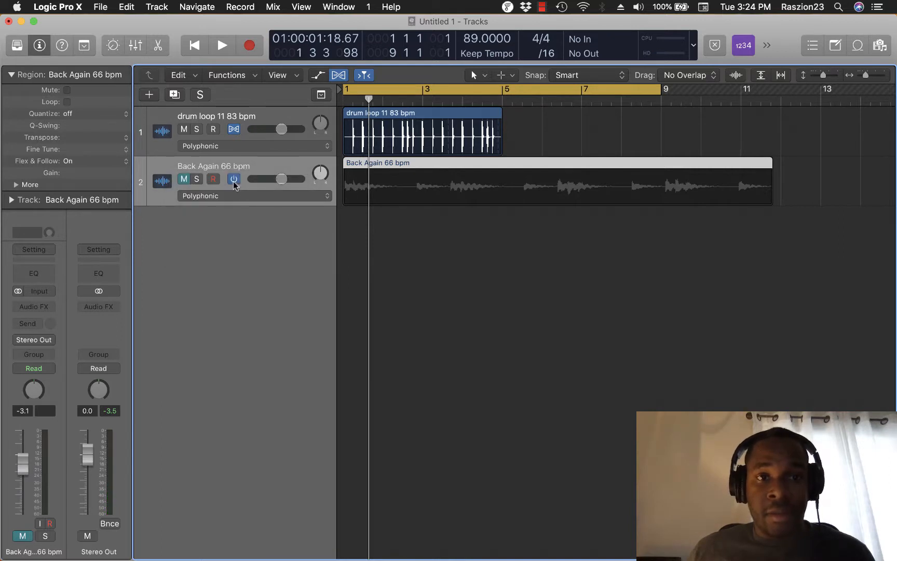
{"action": "left_click", "coordinate": [185, 179]}
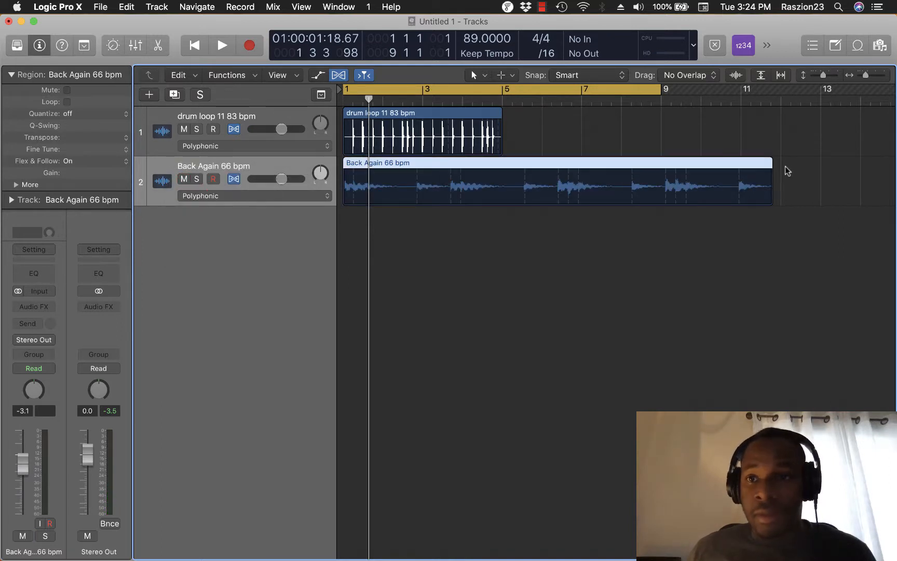
- Time-compress the Back Again region to end at bar 9, in line with the cycle end
{"action": "left_click_drag", "start_coordinate": [769, 165], "coordinate": [660, 165]}
{"action": "left_click", "coordinate": [656, 245]}
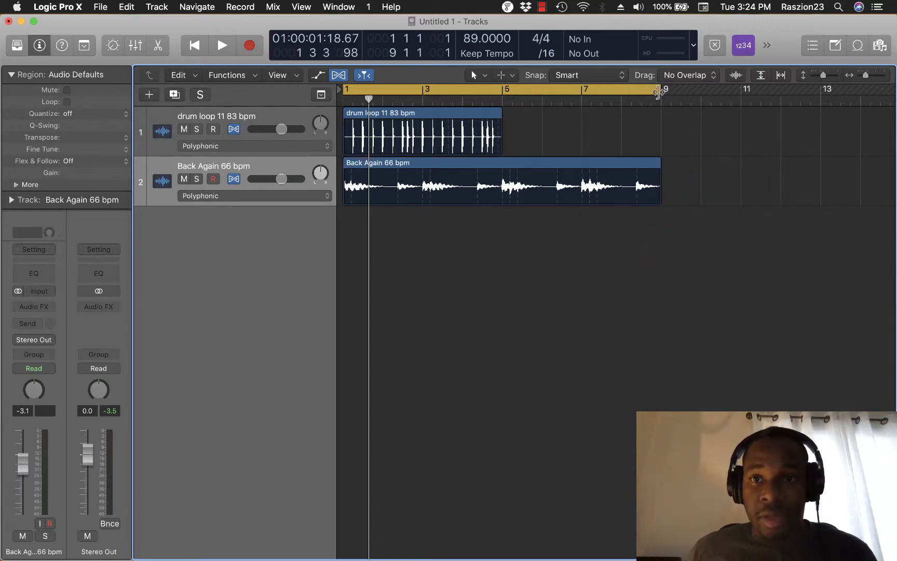
{"action": "left_click", "coordinate": [659, 92]}
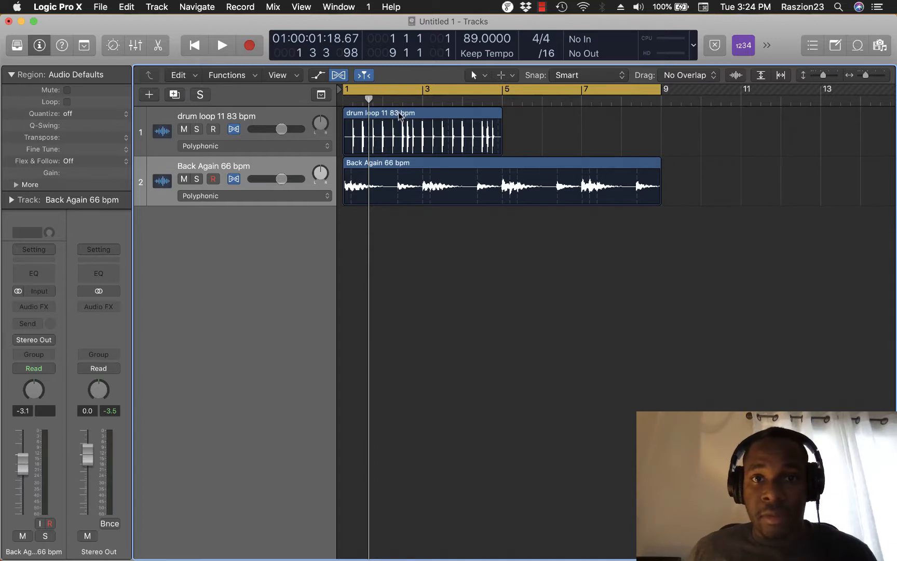
- Copy the drum loop region to bar 5 and set the copy's Flex & Follow to On
{"action": "left_click_drag", "start_coordinate": [398, 112], "coordinate": [557, 113]}
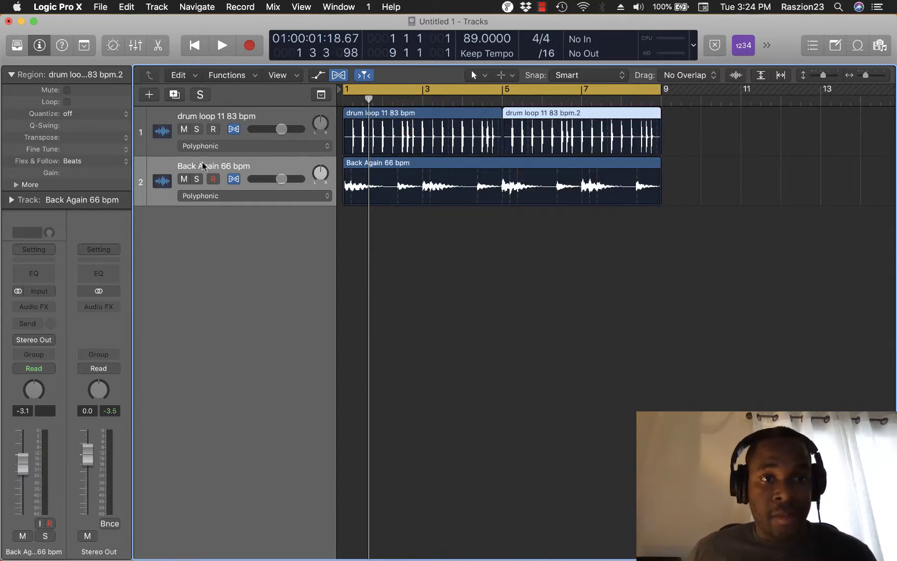
{"action": "left_click", "coordinate": [80, 160]}
{"action": "left_click", "coordinate": [78, 142]}
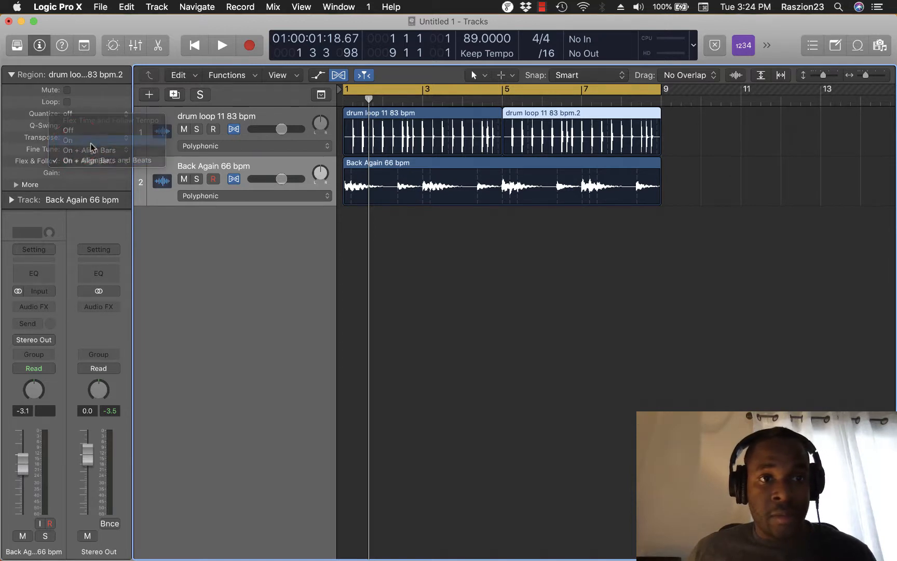
- Play both tracks from the start while lowering the drum loop volume to about -4.7 dB and raising Back Again to about -0.6 dB
{"action": "left_click", "coordinate": [269, 166]}
{"action": "key", "text": "Return"}
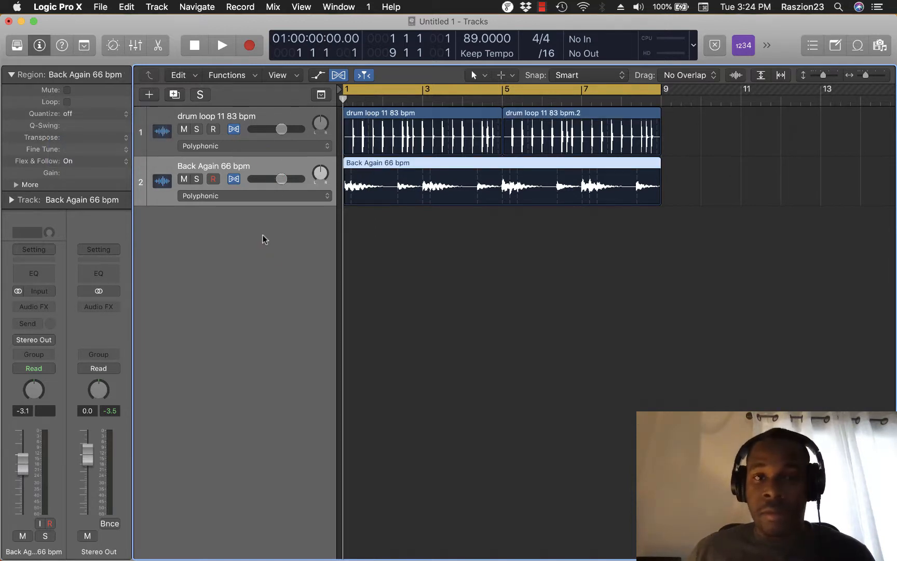
{"action": "key", "text": "space"}
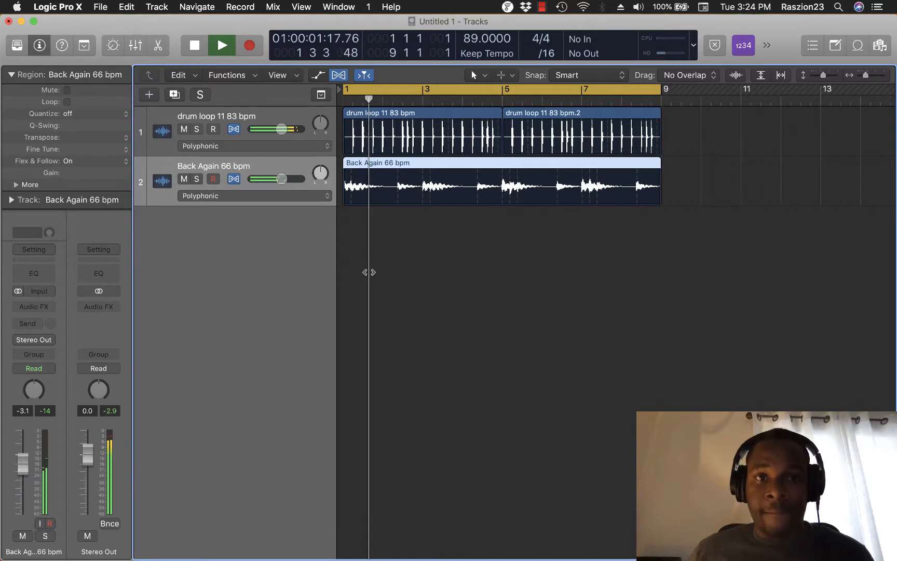
{"action": "left_click", "coordinate": [281, 129]}
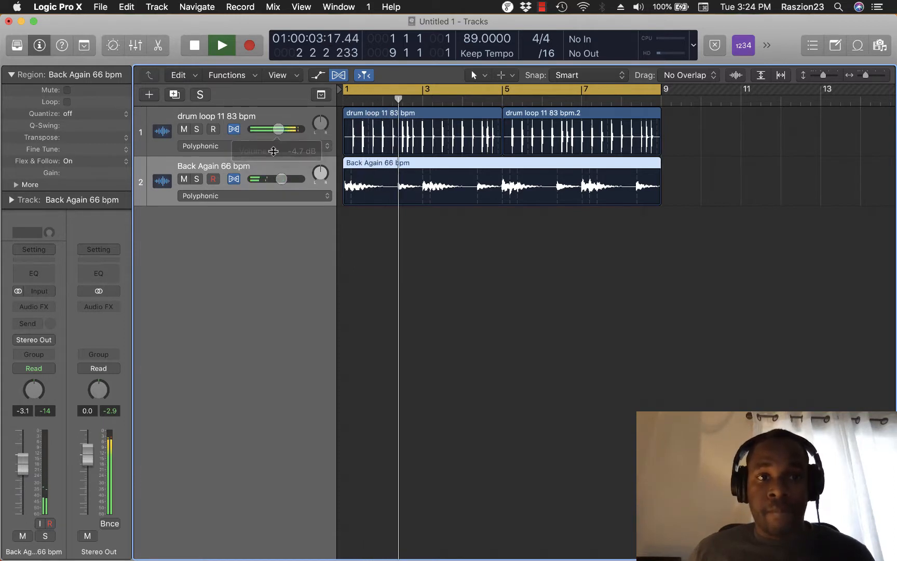
{"action": "left_click_drag", "start_coordinate": [282, 179], "coordinate": [304, 180]}
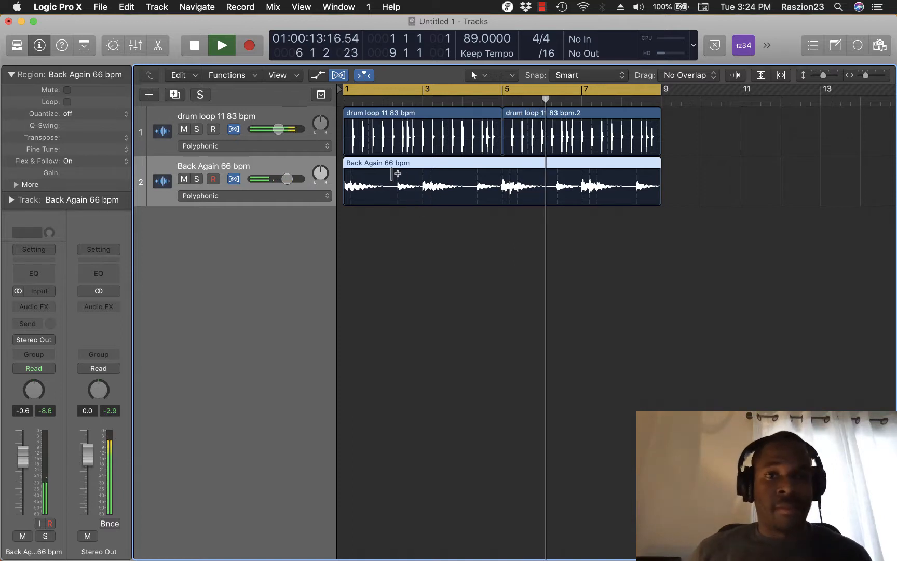
{"action": "key", "text": "space"}
- Delete the Back Again region from the second track
{"action": "left_click", "coordinate": [670, 195]}
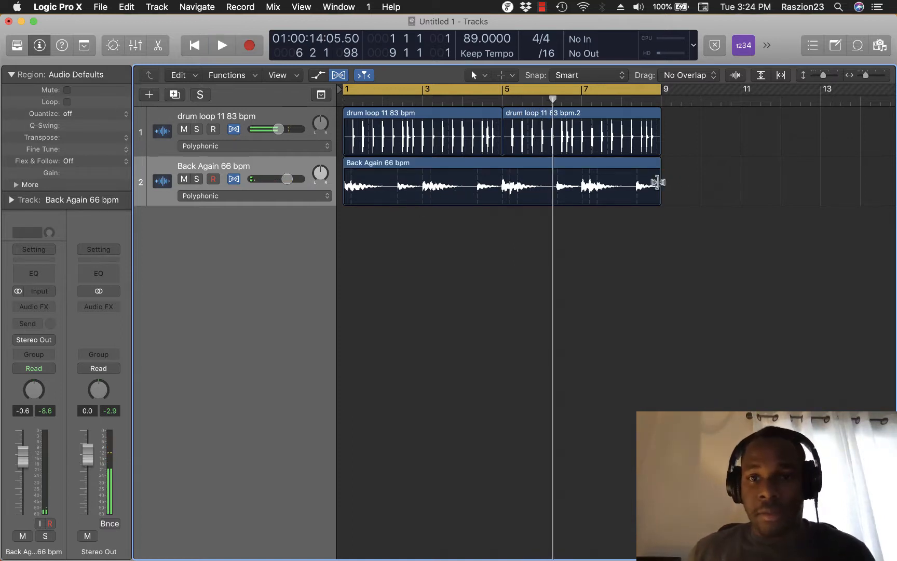
{"action": "left_click", "coordinate": [624, 173]}
{"action": "key", "text": "Delete"}
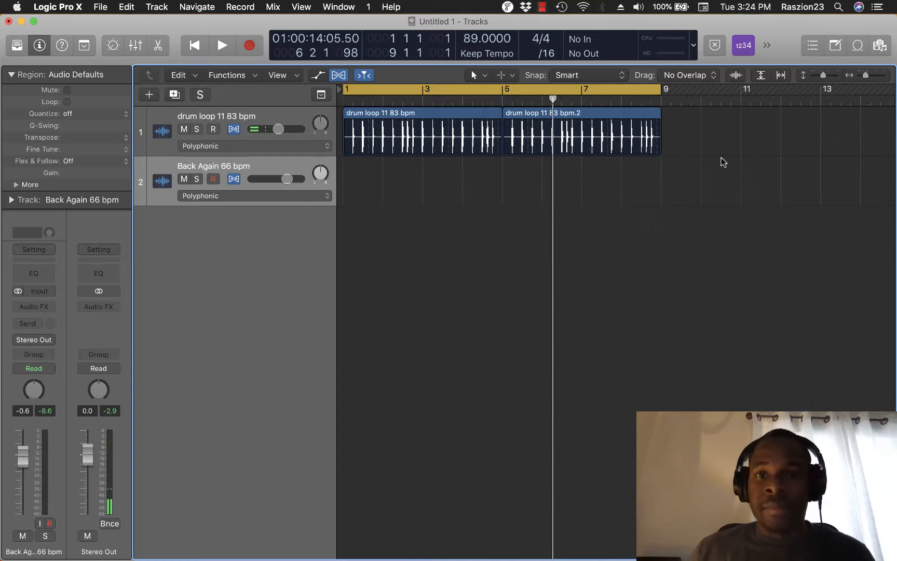
- Preview loops in the Music loops folder and add City Limits 74 bpm.wav to the second track at bar 1
{"action": "left_click", "coordinate": [857, 48]}
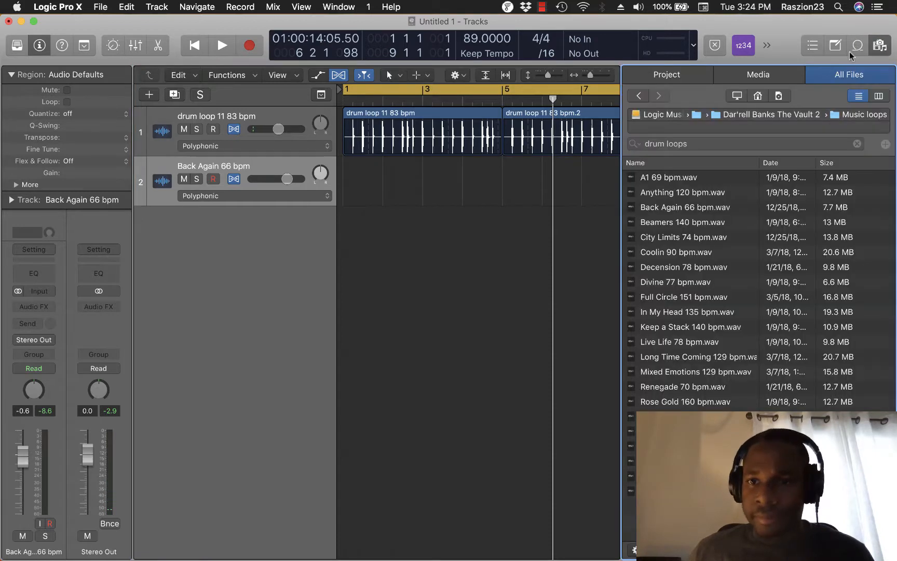
{"action": "left_click", "coordinate": [742, 121]}
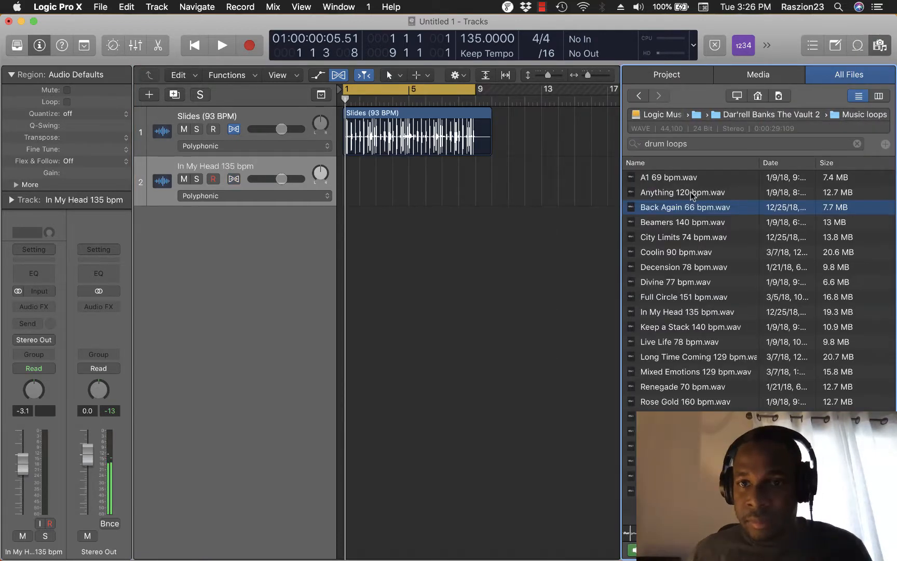
{"action": "left_click", "coordinate": [690, 193]}
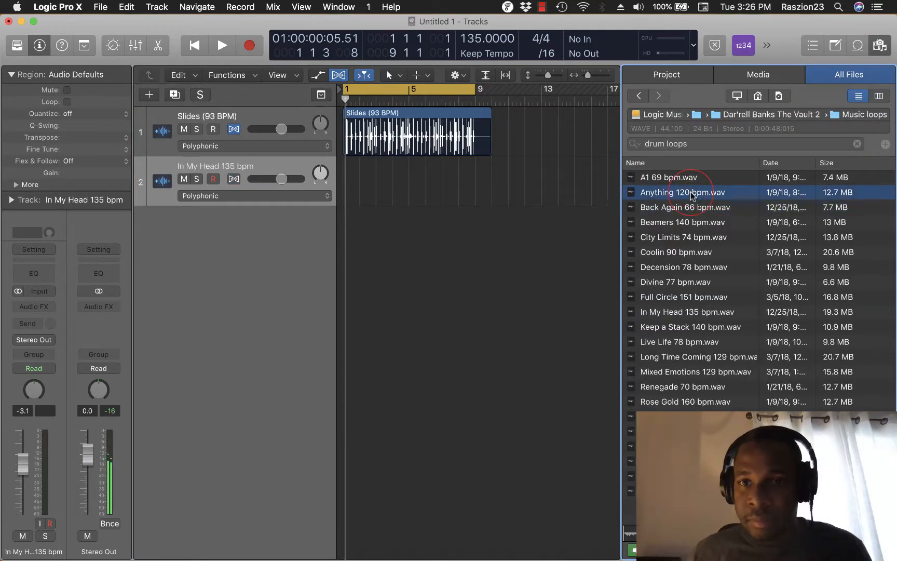
{"action": "left_click", "coordinate": [687, 182]}
{"action": "left_click", "coordinate": [685, 223]}
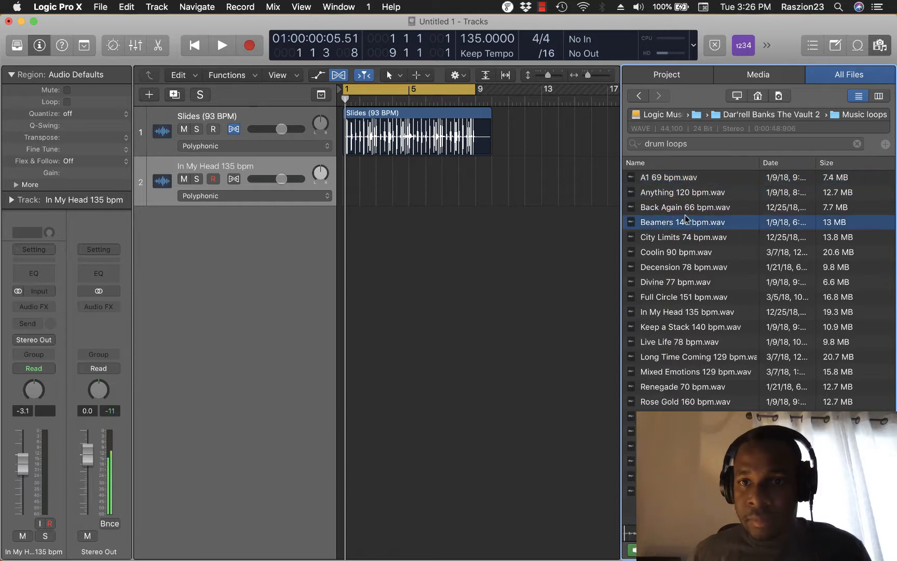
{"action": "left_click", "coordinate": [684, 209]}
{"action": "left_click", "coordinate": [682, 239]}
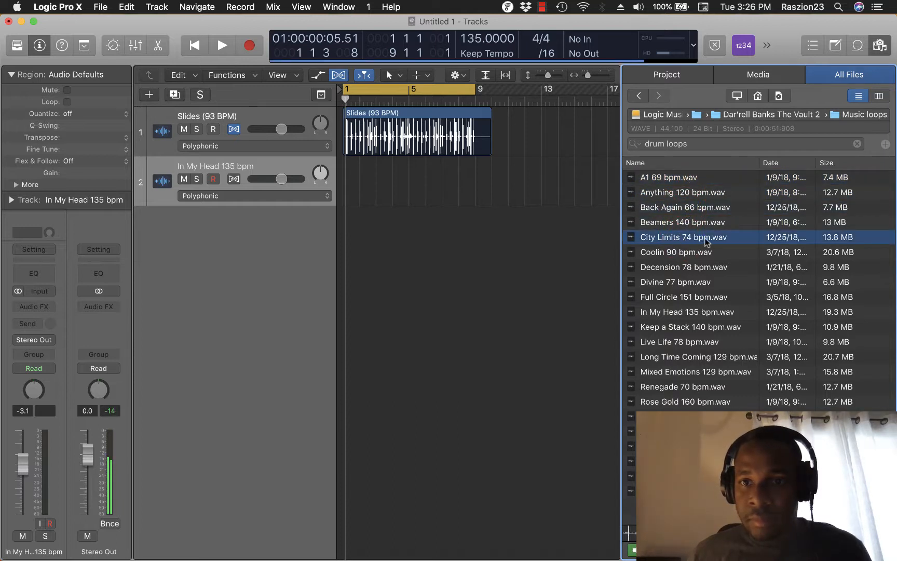
{"action": "left_click_drag", "start_coordinate": [702, 238], "coordinate": [341, 189]}
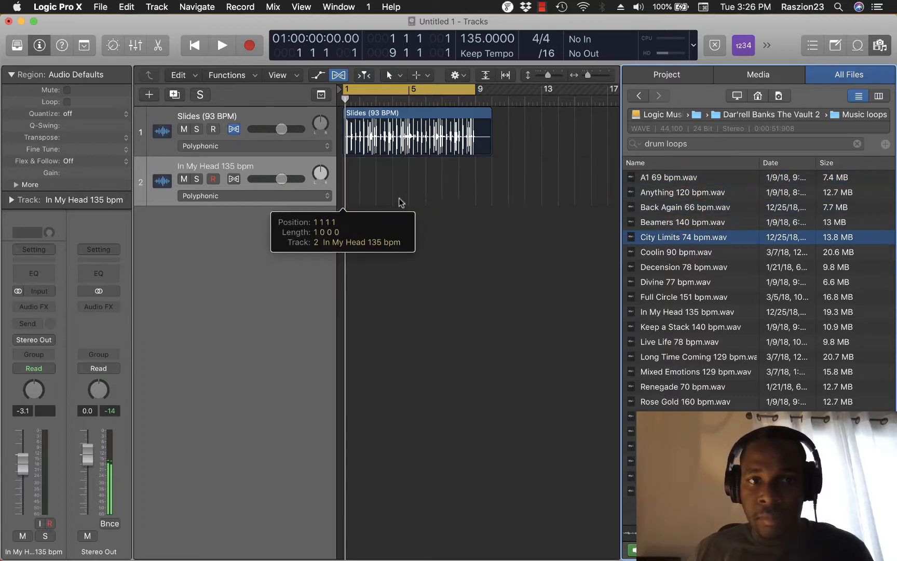
{"action": "key", "text": "f"}
- Set the project tempo to 74 bpm to check the City Limits region's length at its native tempo
{"action": "double_click", "coordinate": [473, 40]}
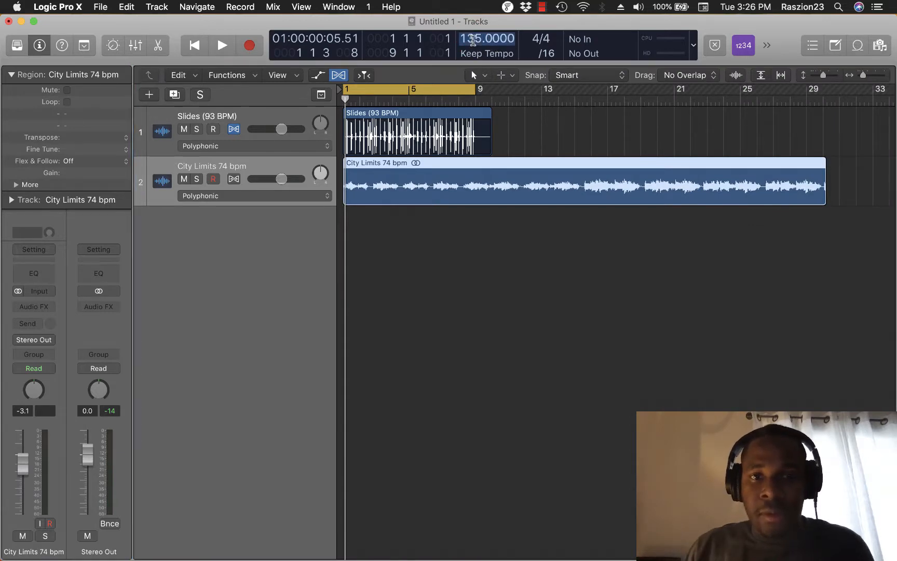
{"action": "type", "text": "73"}
{"action": "key", "text": "Return"}
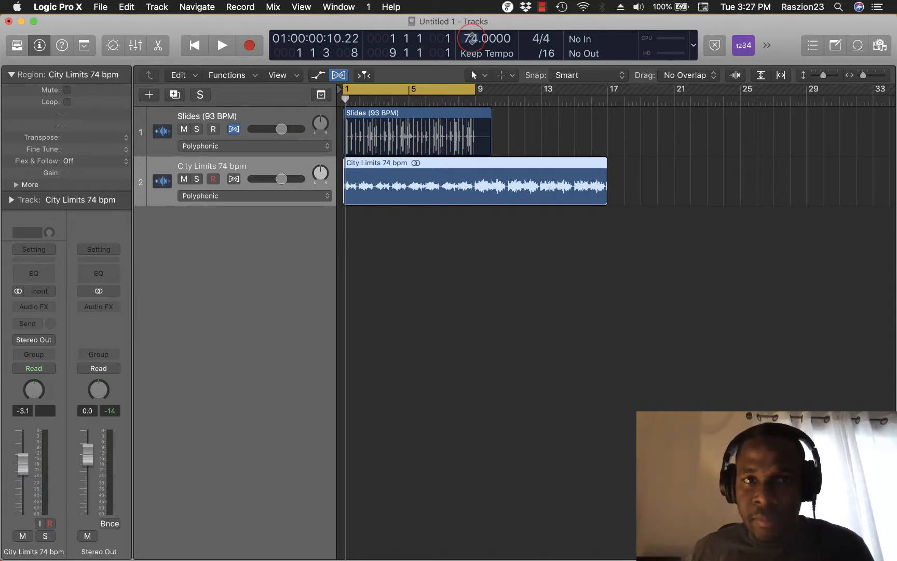
- Set the project tempo to 89 bpm
{"action": "double_click", "coordinate": [471, 40]}
{"action": "type", "text": "89"}
{"action": "key", "text": "Return"}
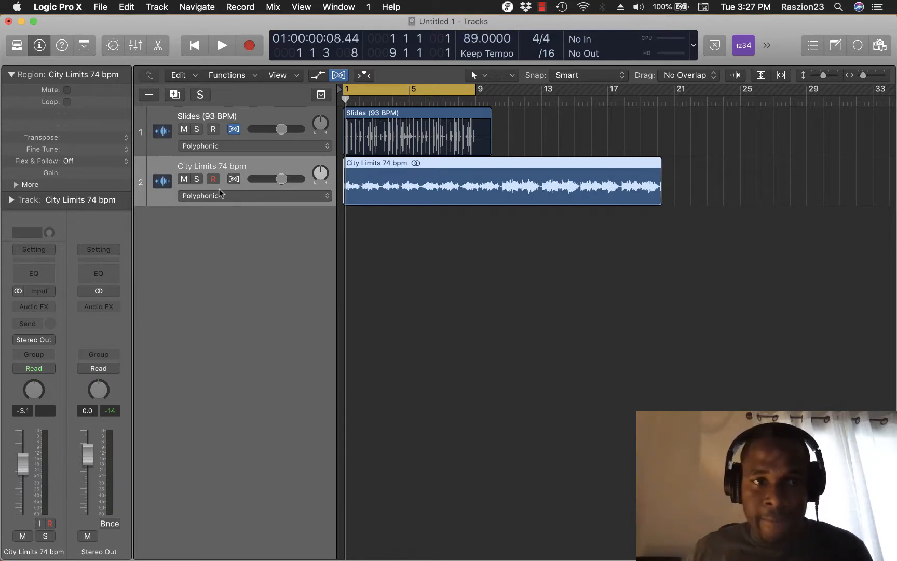
- Enable Flex on the City Limits track and time-compress its region to end at bar 17
{"action": "left_click", "coordinate": [234, 179]}
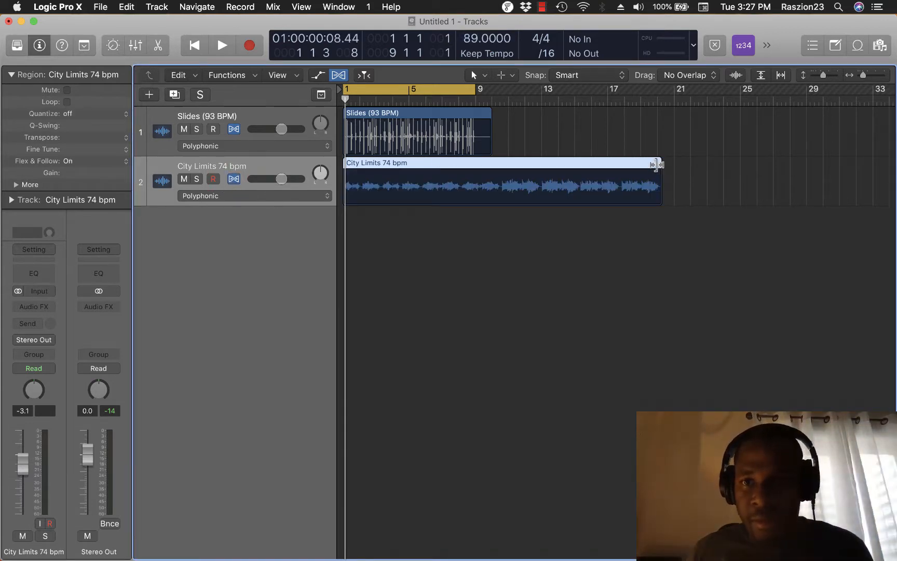
{"action": "left_click_drag", "start_coordinate": [656, 164], "coordinate": [605, 165]}
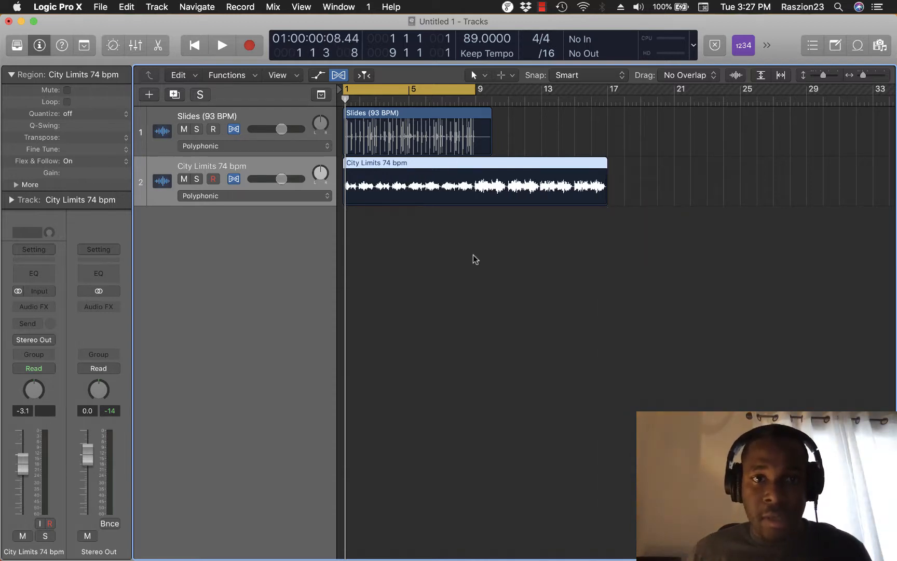
- During playback, split the Slides region at bar 9 with the Scissors tool and delete the part after it
{"action": "key", "text": "space"}
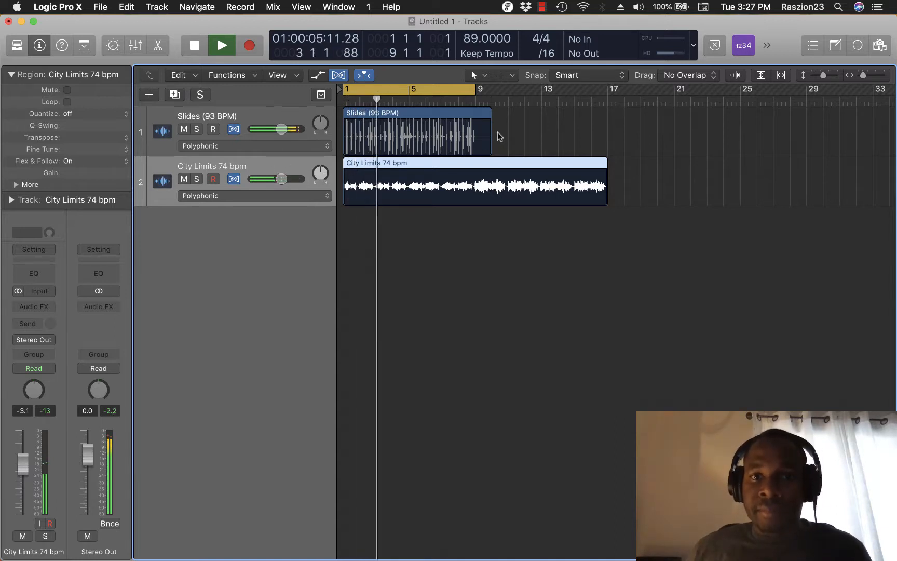
{"action": "scroll", "coordinate": [499, 131], "scroll_direction": "up", "scroll_amount": 5}
{"action": "scroll", "coordinate": [500, 131], "scroll_direction": "right", "scroll_amount": 8}
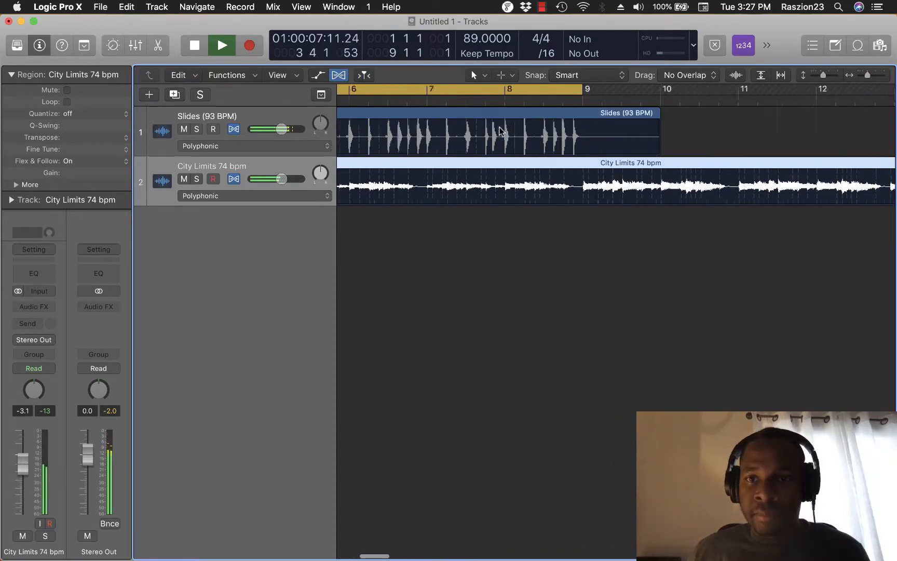
{"action": "scroll", "coordinate": [499, 130], "scroll_direction": "right", "scroll_amount": 3}
{"action": "left_click", "coordinate": [512, 75]}
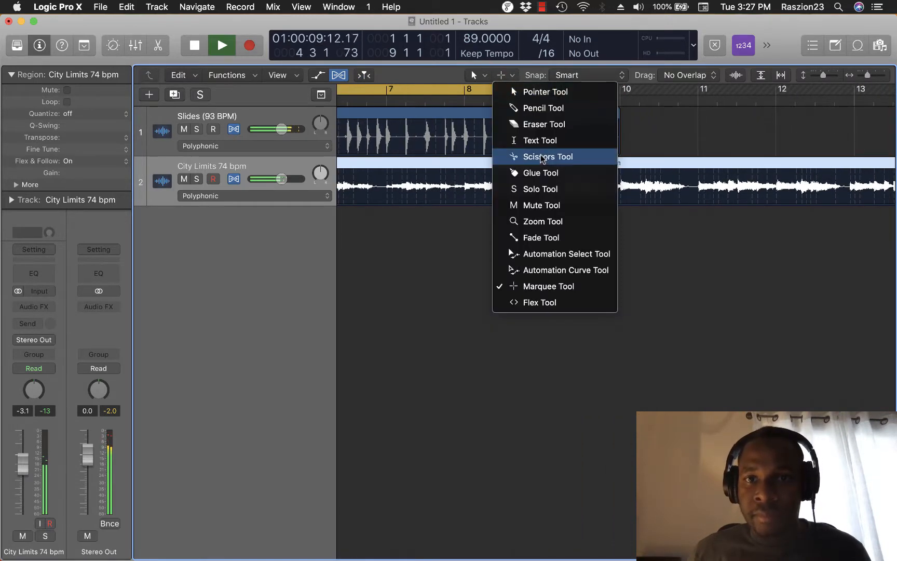
{"action": "left_click", "coordinate": [540, 154]}
{"action": "left_click", "coordinate": [547, 131]}
{"action": "left_click_drag", "start_coordinate": [549, 130], "coordinate": [545, 141]}
{"action": "key", "text": "Delete"}
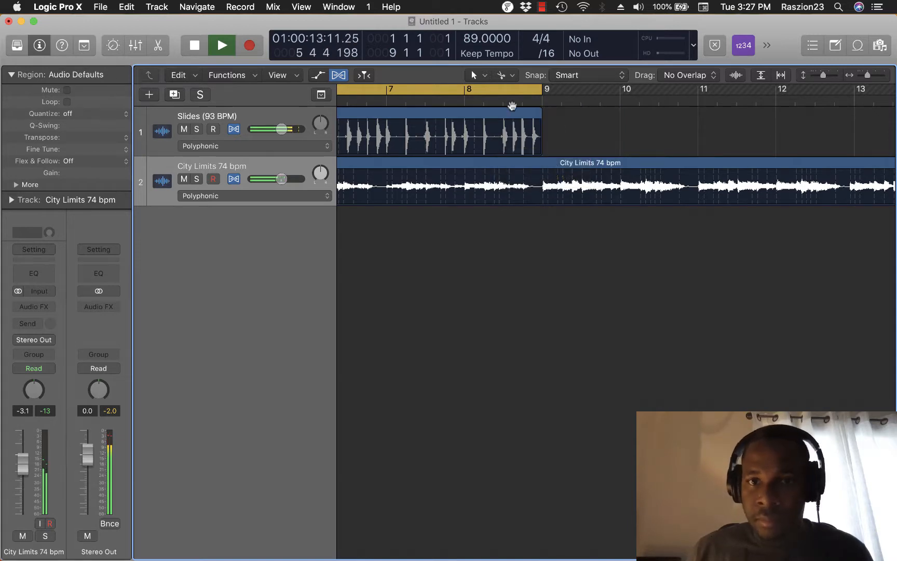
- Copy the Slides region to bar 9 and extend the cycle range to bar 17, stopping playback when done
{"action": "scroll", "coordinate": [400, 112], "scroll_direction": "down", "scroll_amount": 10}
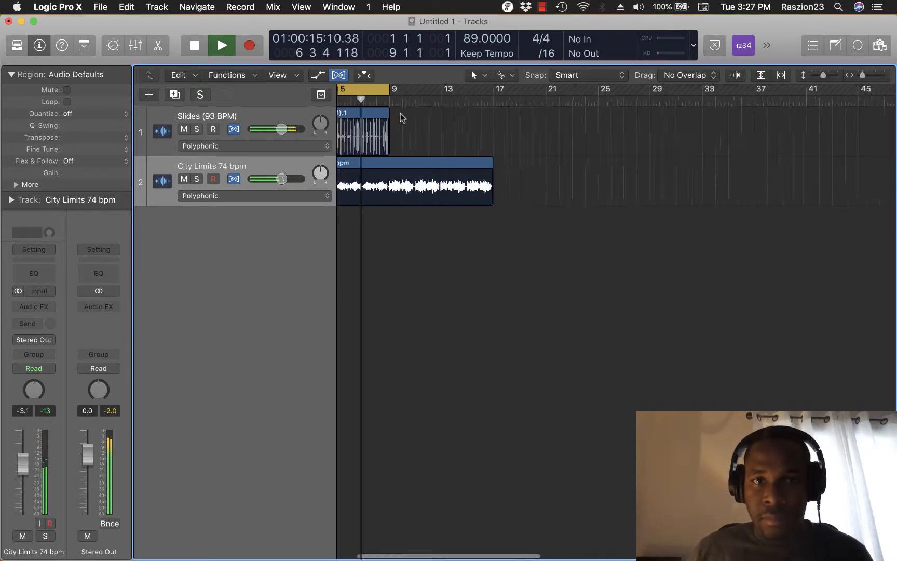
{"action": "left_click_drag", "start_coordinate": [363, 115], "coordinate": [475, 90]}
{"action": "left_click", "coordinate": [405, 89]}
{"action": "key", "text": "super+Right"}
{"action": "key", "text": "super+Right"}
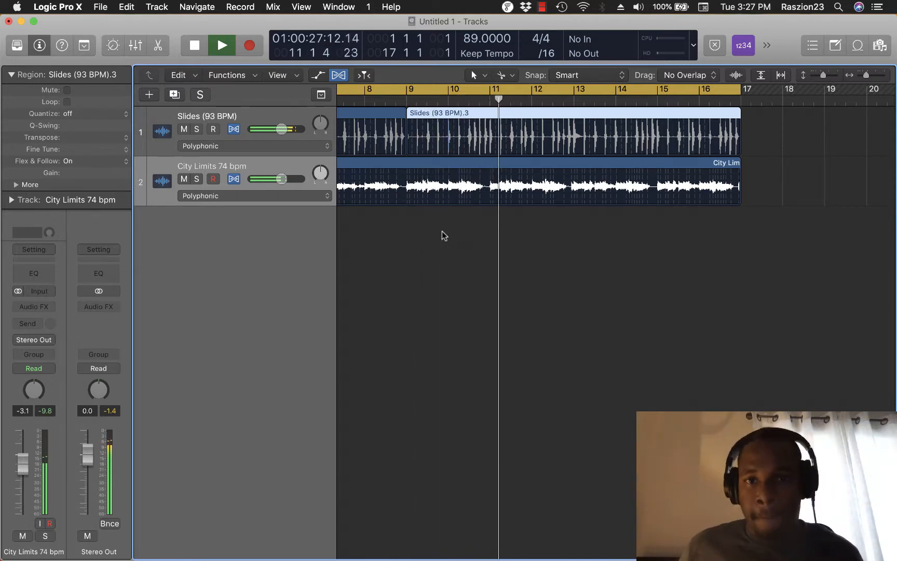
{"action": "key", "text": "space"}
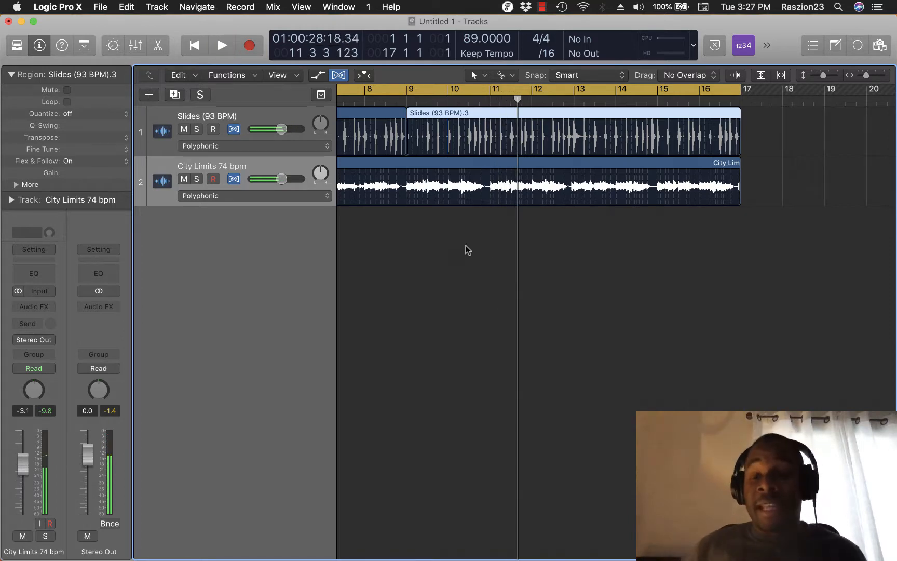
- Raise the project tempo to 100 bpm and play both tracks from the start
{"action": "key", "text": "Return"}
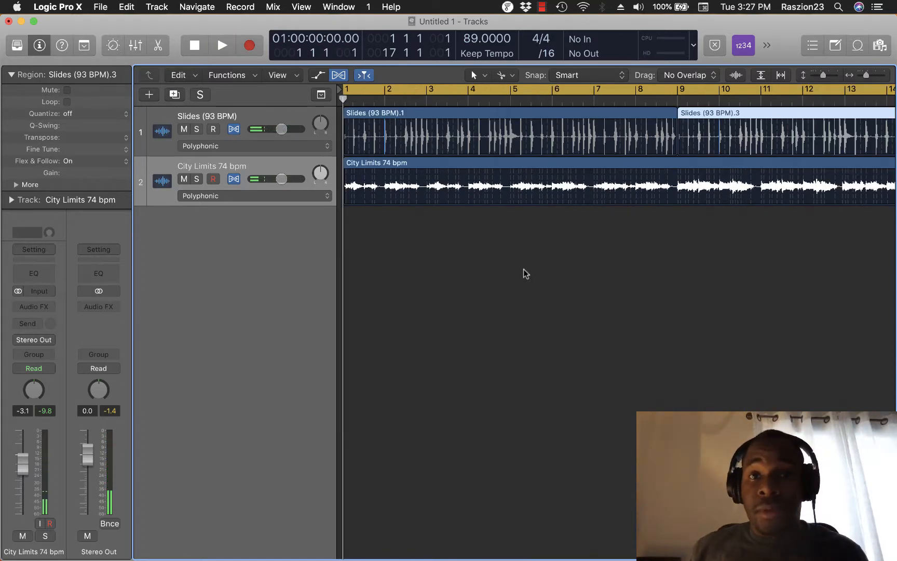
{"action": "left_click_drag", "start_coordinate": [476, 37], "coordinate": [474, 22]}
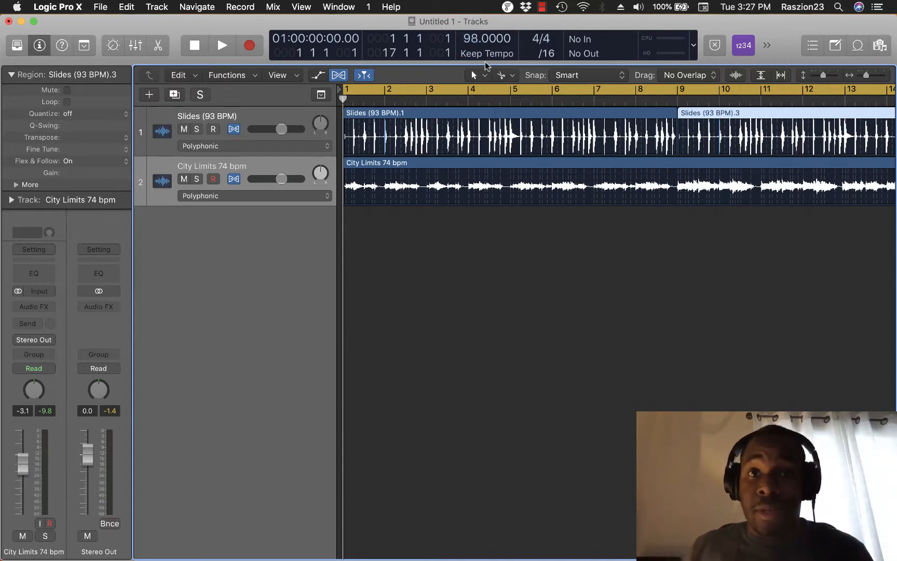
{"action": "left_click_drag", "start_coordinate": [472, 38], "coordinate": [471, 35]}
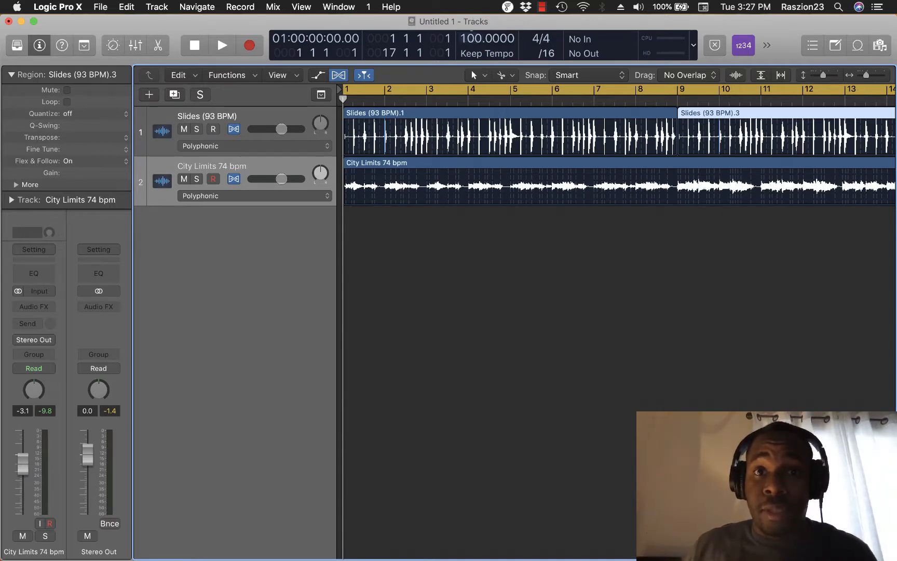
{"action": "key", "text": "space"}
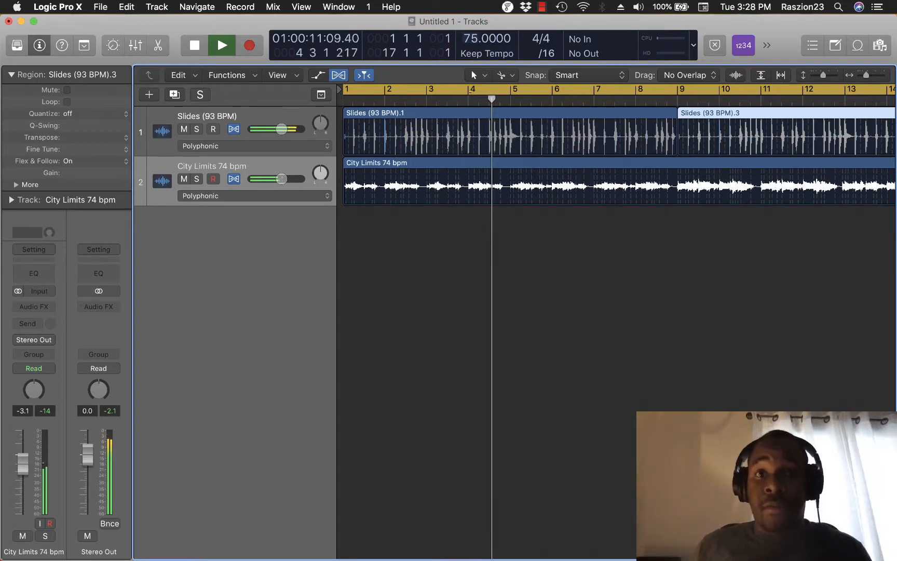
- Lower the project tempo to 66 bpm during playback and replay both tracks from the start
{"action": "key", "text": "Return"}
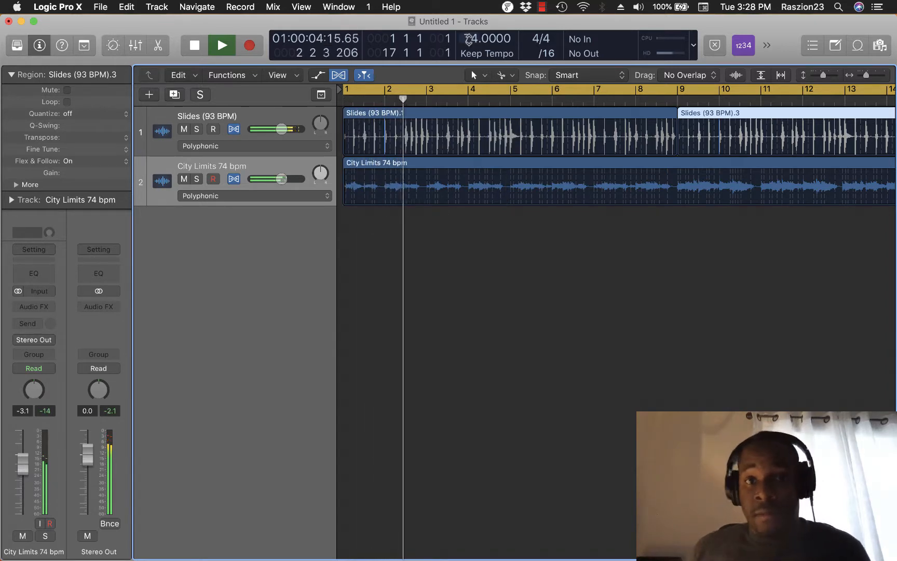
{"action": "left_click_drag", "start_coordinate": [469, 41], "coordinate": [469, 53]}
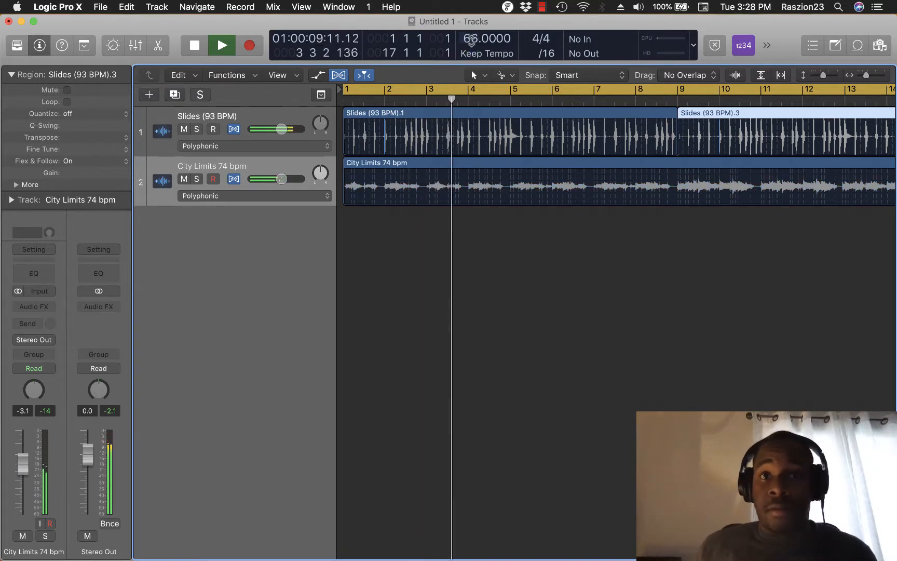
{"action": "key", "text": "Return"}
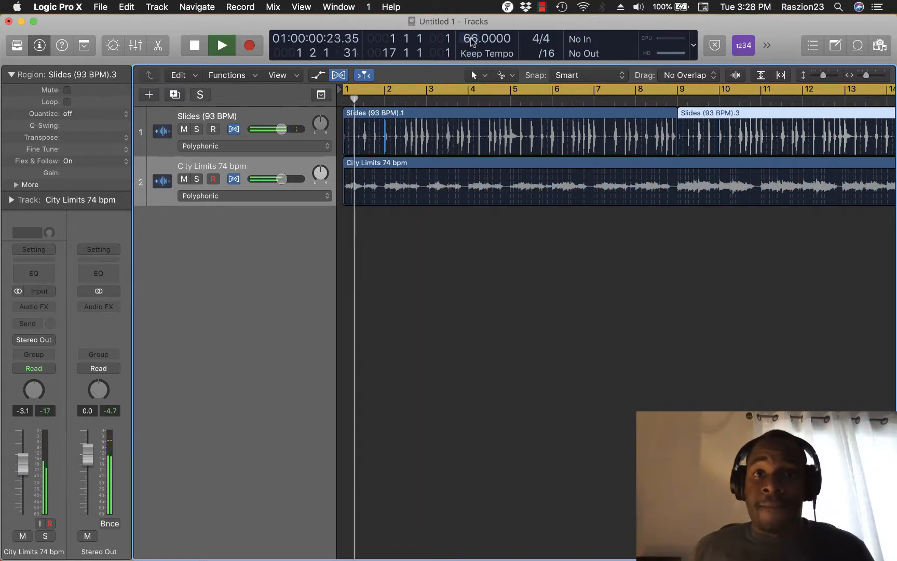
- Set the project tempo to 80 bpm and play both tracks briefly from the start
{"action": "key", "text": "space"}
{"action": "left_click_drag", "start_coordinate": [471, 40], "coordinate": [472, 19]}
{"action": "key", "text": "Return"}
{"action": "key", "text": "space"}
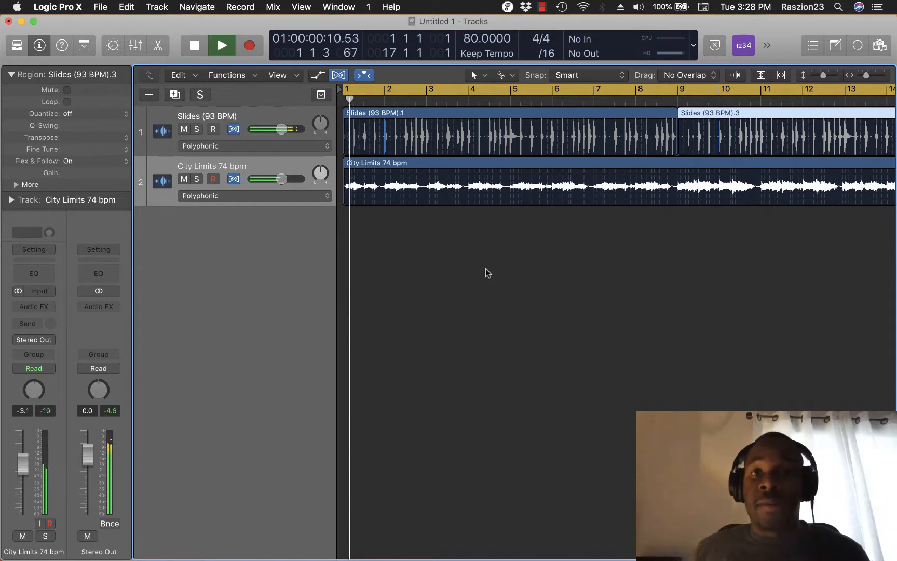
{"action": "key", "text": "space"}
- Set the City Limits region's transpose to +12 and audition it with its track volume lowered to -5.0 dB
{"action": "left_click", "coordinate": [470, 182]}
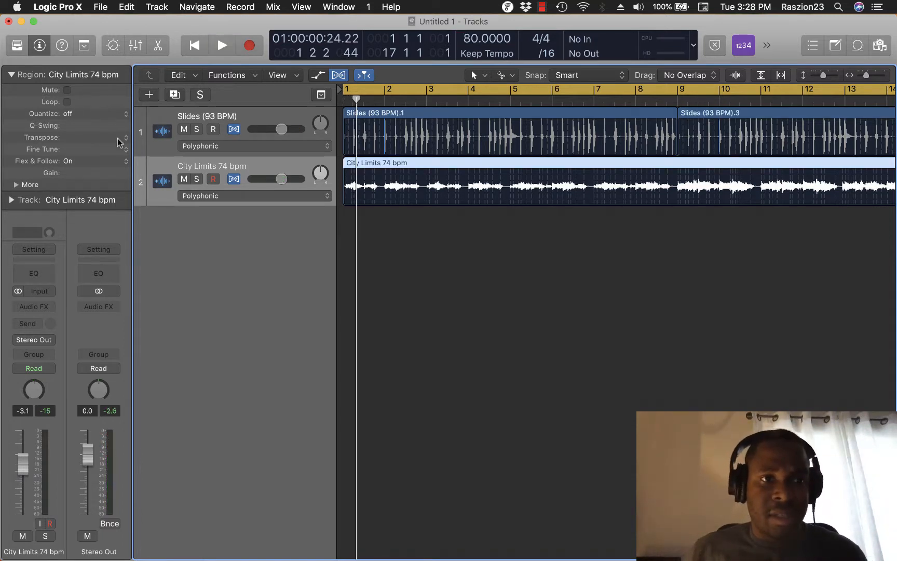
{"action": "left_click", "coordinate": [126, 138]}
{"action": "left_click", "coordinate": [104, 126]}
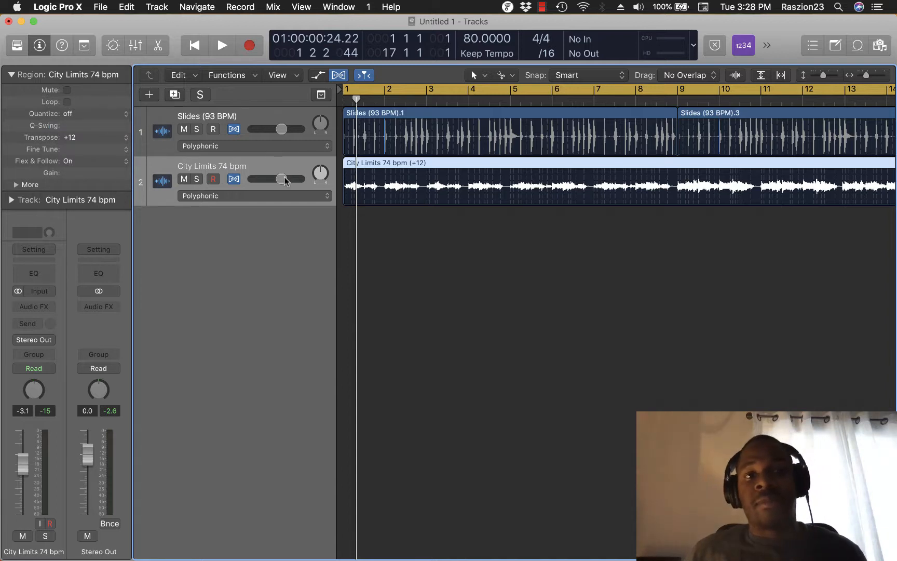
{"action": "mouse_move", "coordinate": [285, 180]}
{"action": "left_mouse_down"}
{"action": "mouse_move", "coordinate": [262, 181]}
{"action": "mouse_move", "coordinate": [284, 181]}
{"action": "left_mouse_up"}
{"action": "key", "text": "space"}
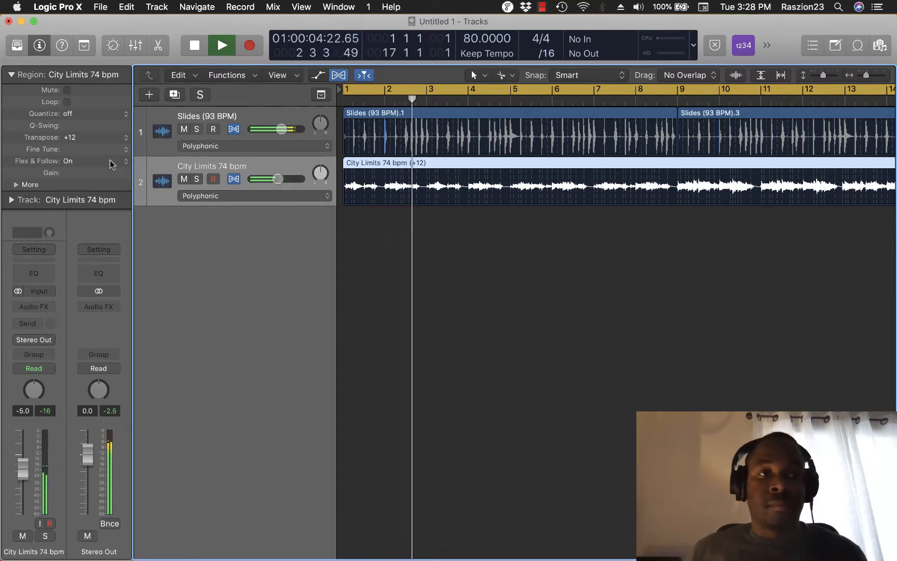
{"action": "key", "text": "space"}
- Set the City Limits region's transpose to -12 and audition it from the start while raising its track volume to -3.0 dB
{"action": "left_click", "coordinate": [109, 137]}
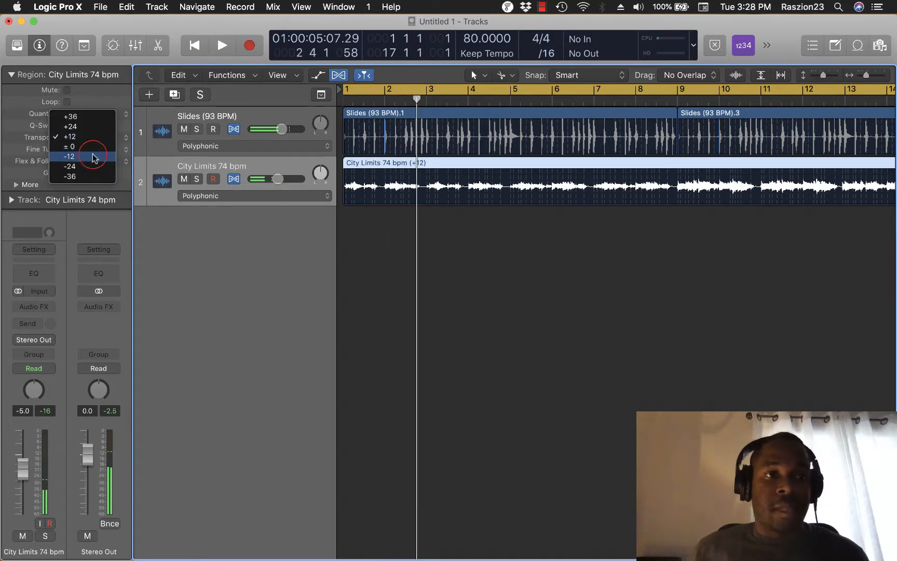
{"action": "left_click", "coordinate": [94, 157]}
{"action": "key", "text": "Return"}
{"action": "key", "text": "space"}
{"action": "left_click_drag", "start_coordinate": [278, 178], "coordinate": [282, 179]}
{"action": "key", "text": "space"}
- Set the City Limits region's transpose to +4 and play both tracks to hear the new pitch
{"action": "left_click", "coordinate": [126, 138]}
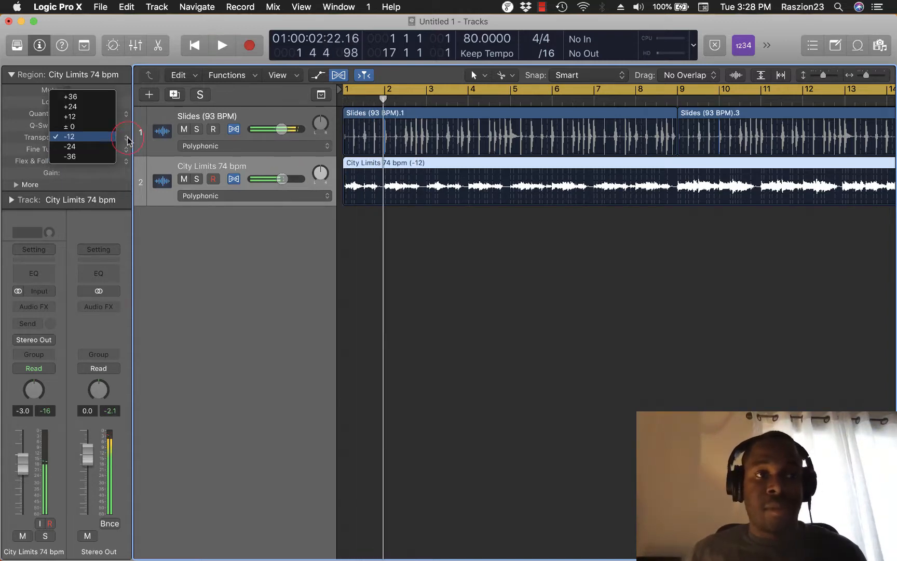
{"action": "left_click", "coordinate": [98, 126]}
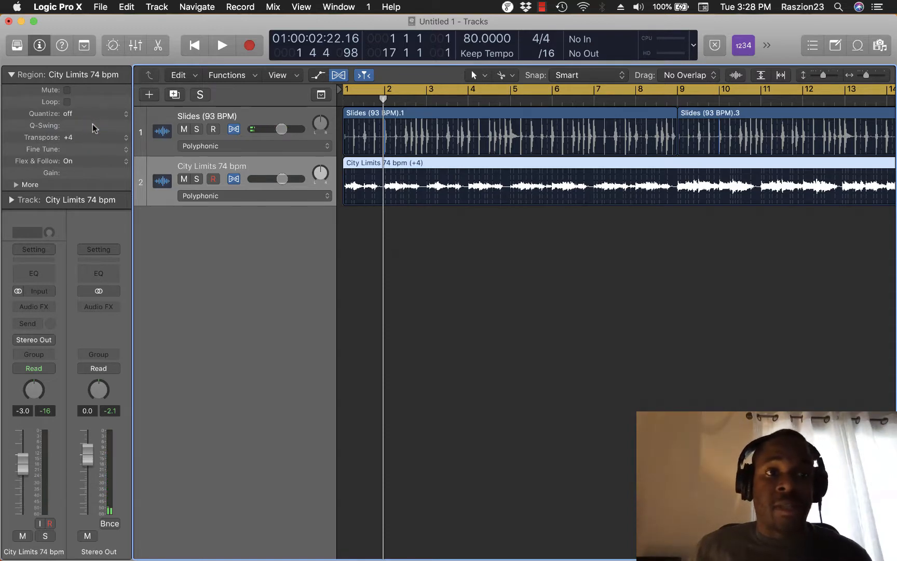
{"action": "key", "text": "space"}
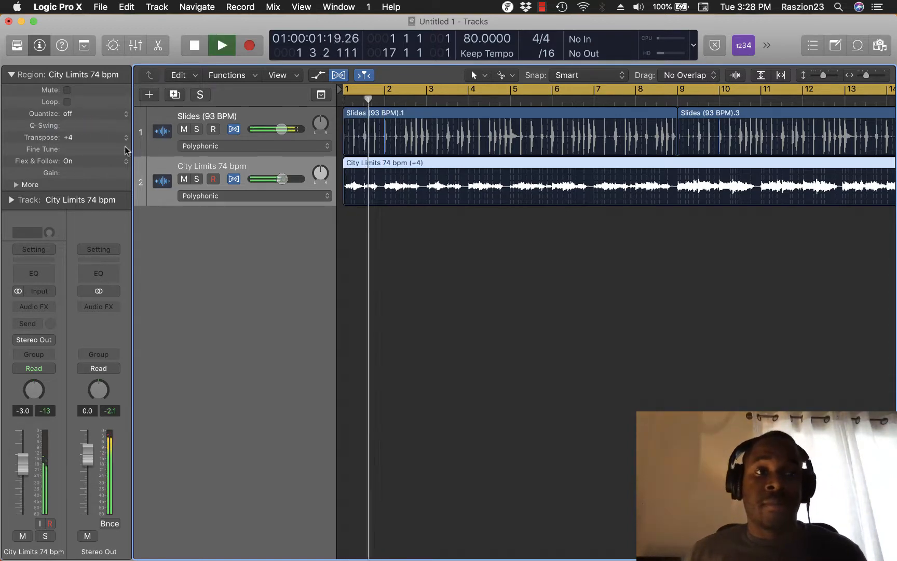
{"action": "key", "text": "space"}
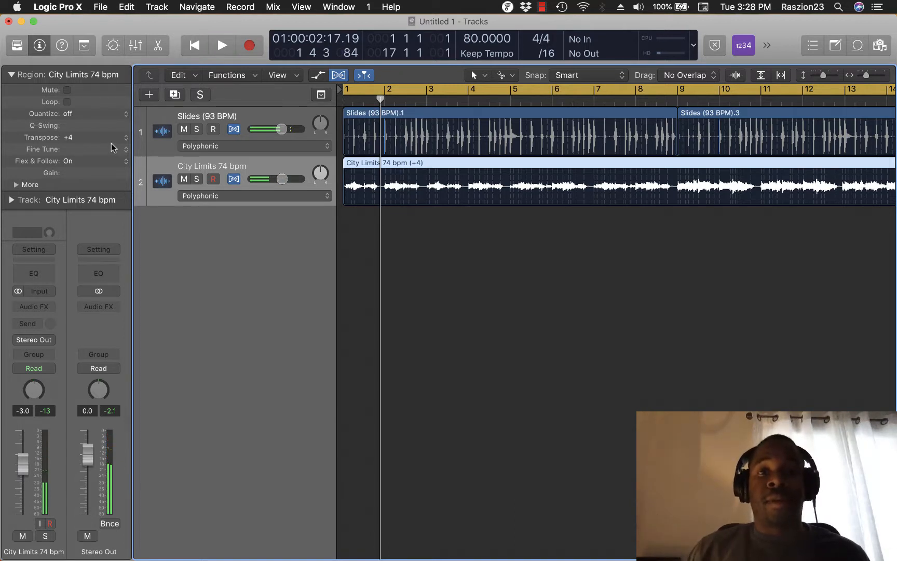